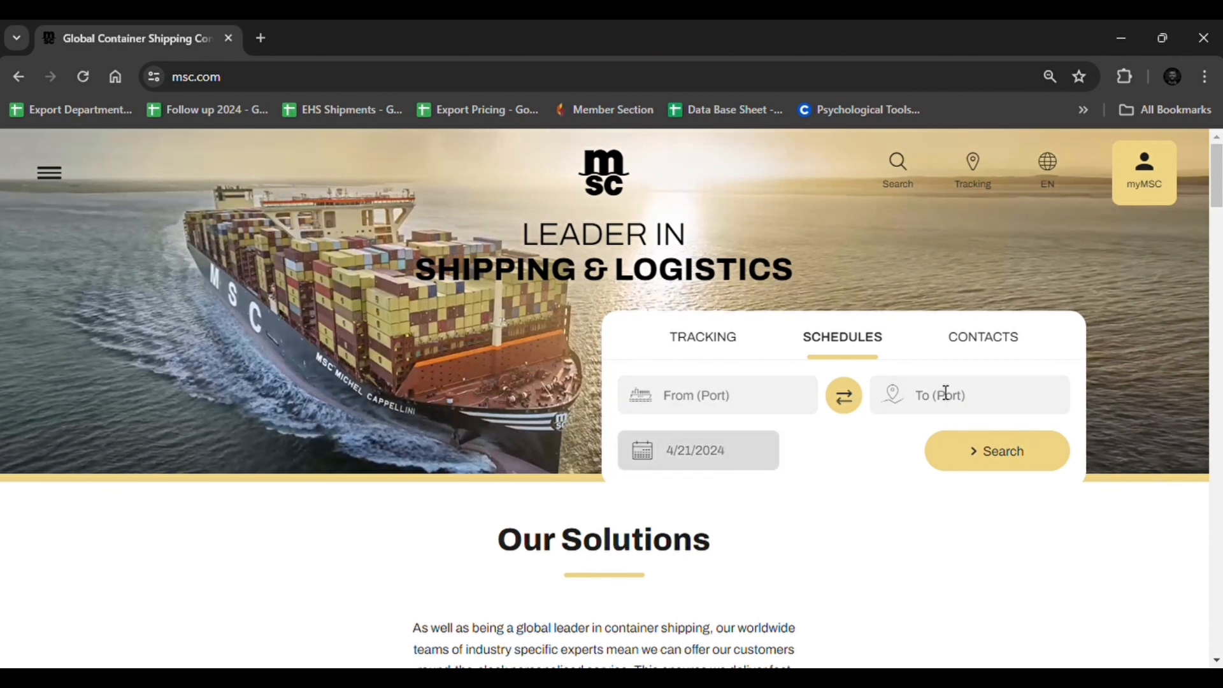
Sign in to the myMSC customer account by entering the sign-in e-mail and the account password.
left_click(982, 351)
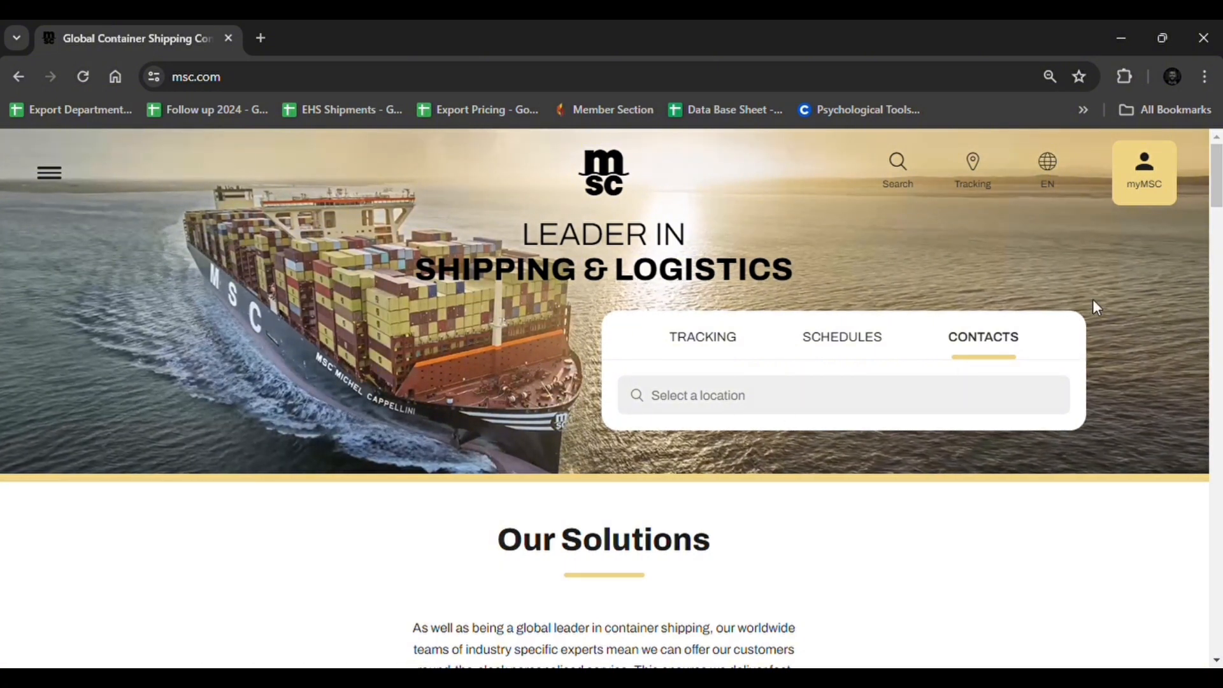
left_click(1150, 184)
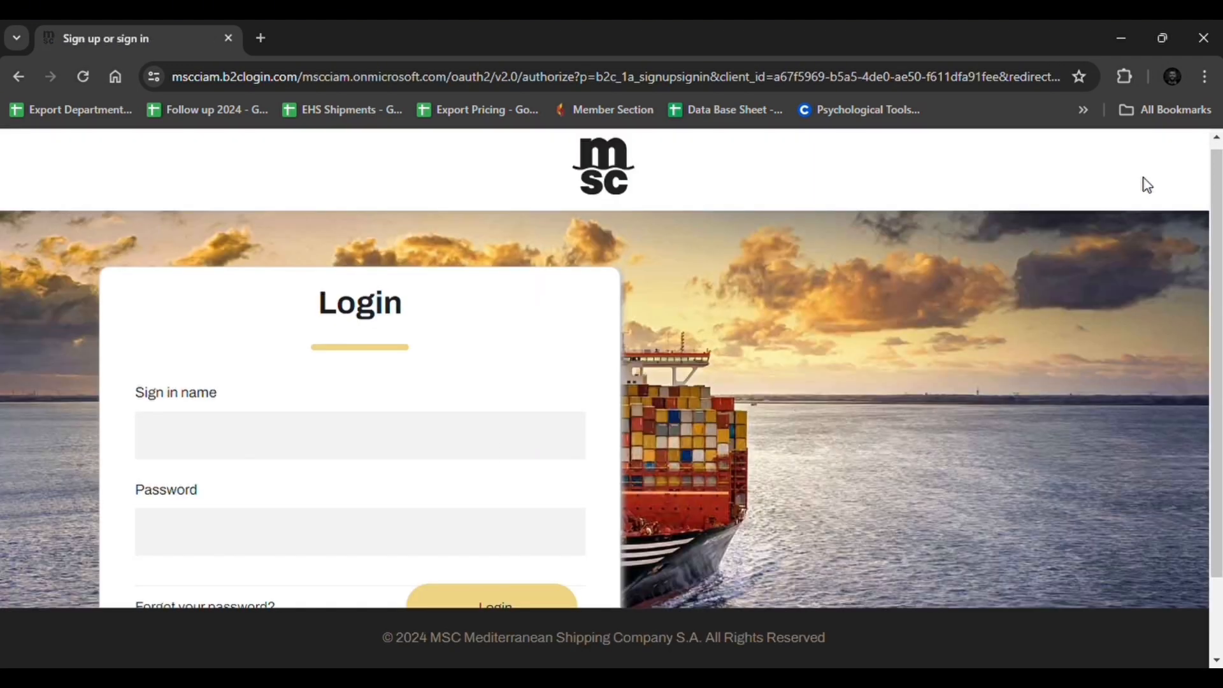
left_click(496, 453)
left_click(382, 488)
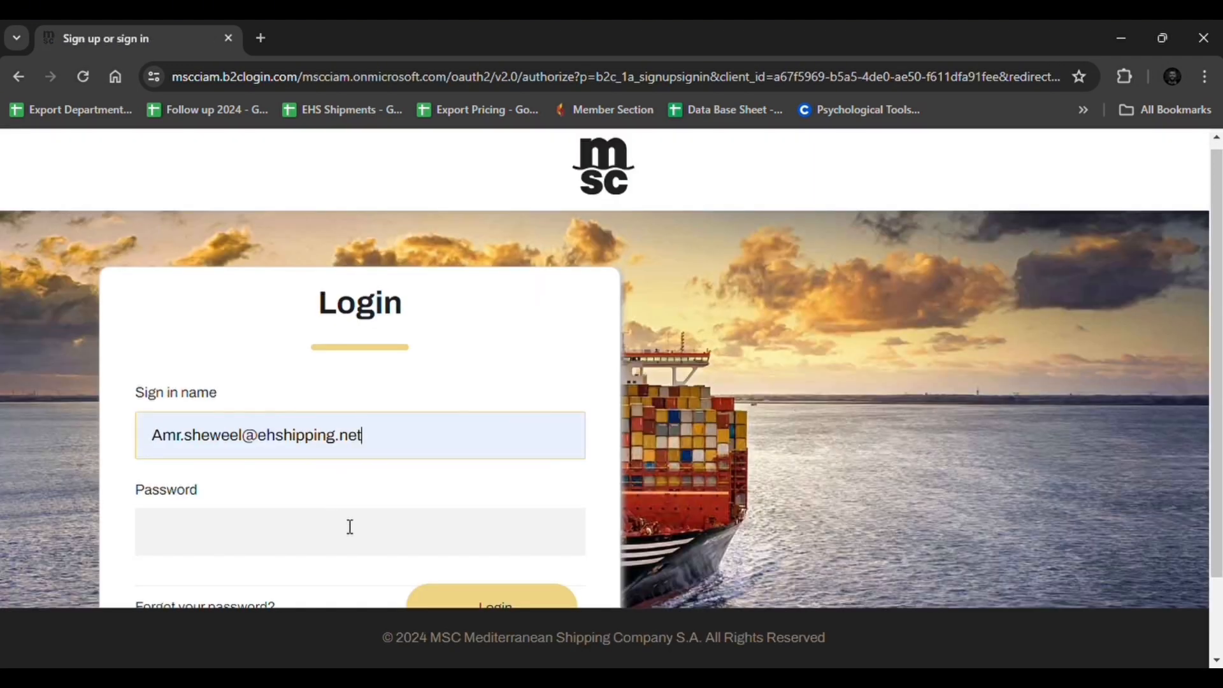
left_click(351, 532)
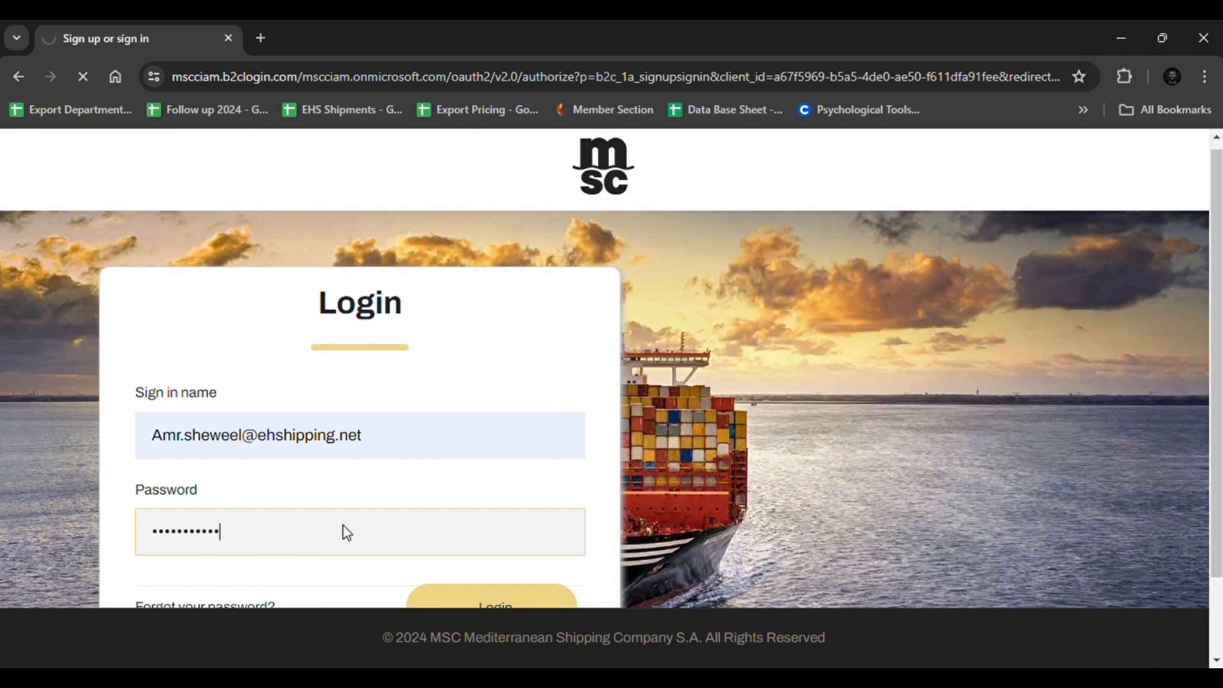
key("Return")
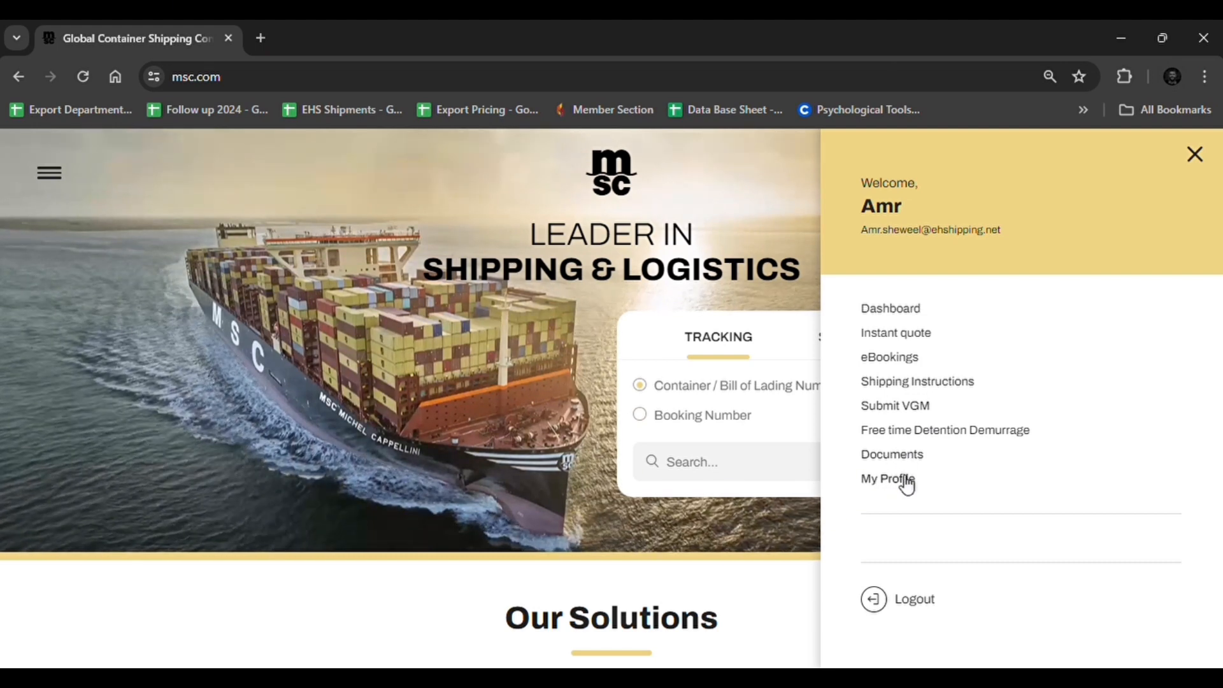
Open the account dashboard and review its quotes, eBooking, shipping instructions, documents and favourites cards.
left_click(891, 311)
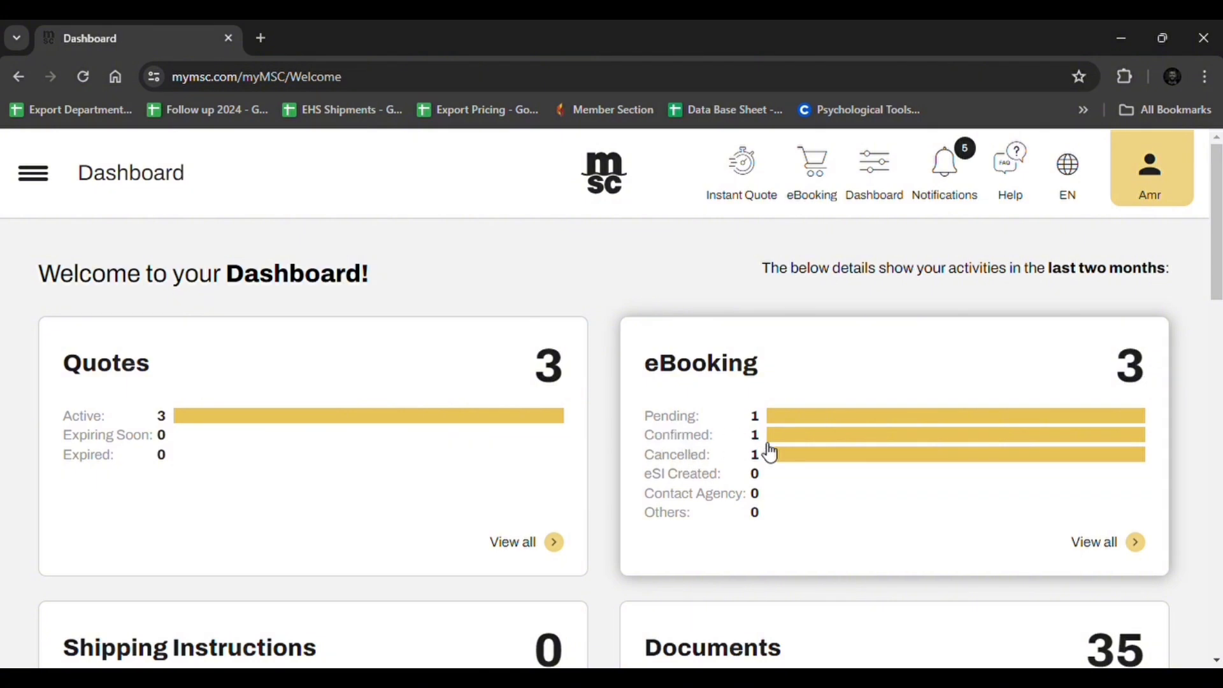
scroll(769, 451, "down", 5)
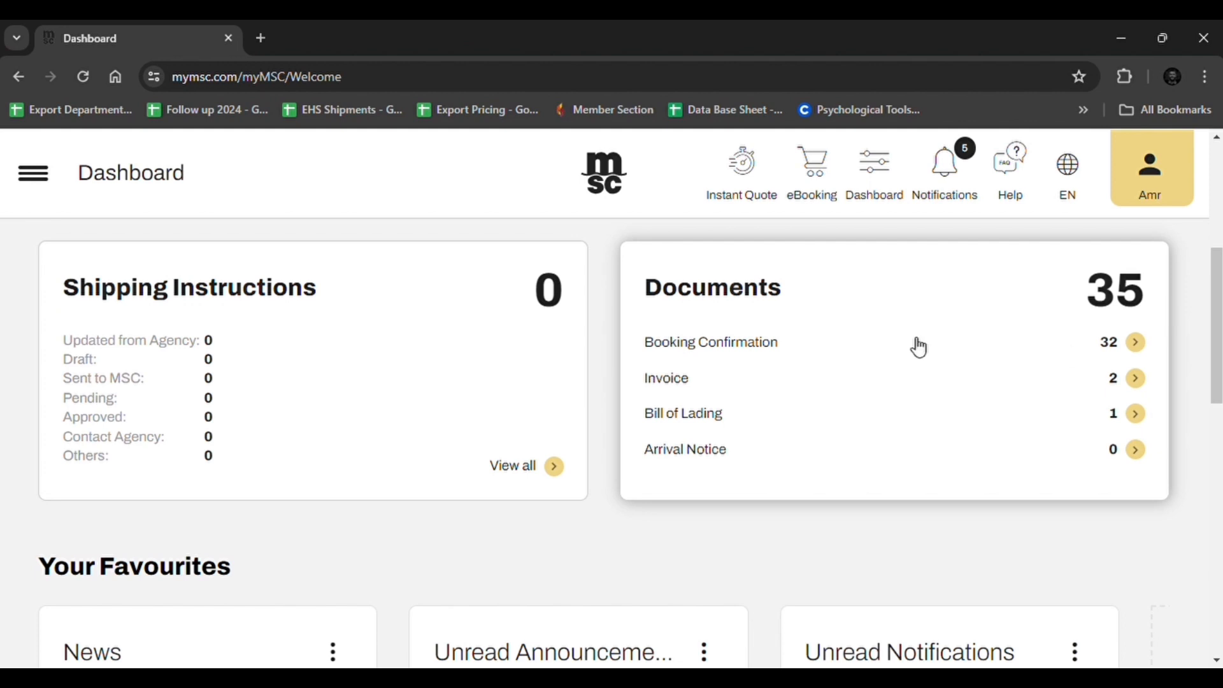
scroll(663, 377, "down", 4)
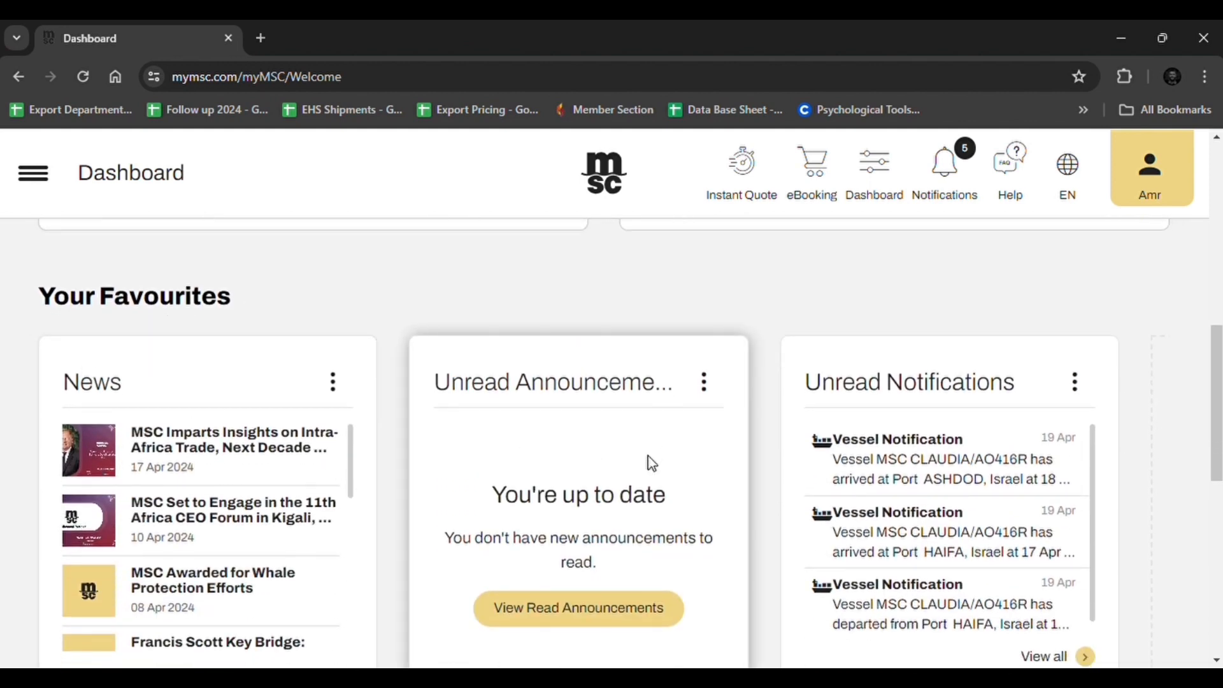
scroll(648, 456, "down", 1)
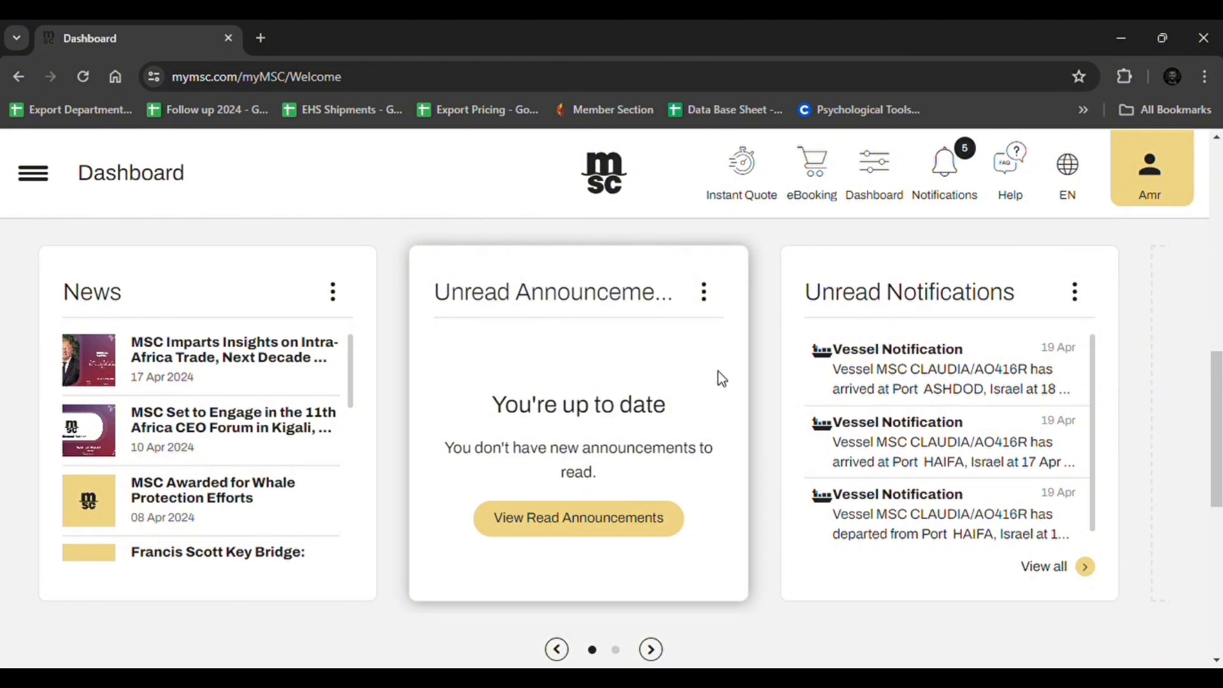
scroll(722, 379, "up", 5)
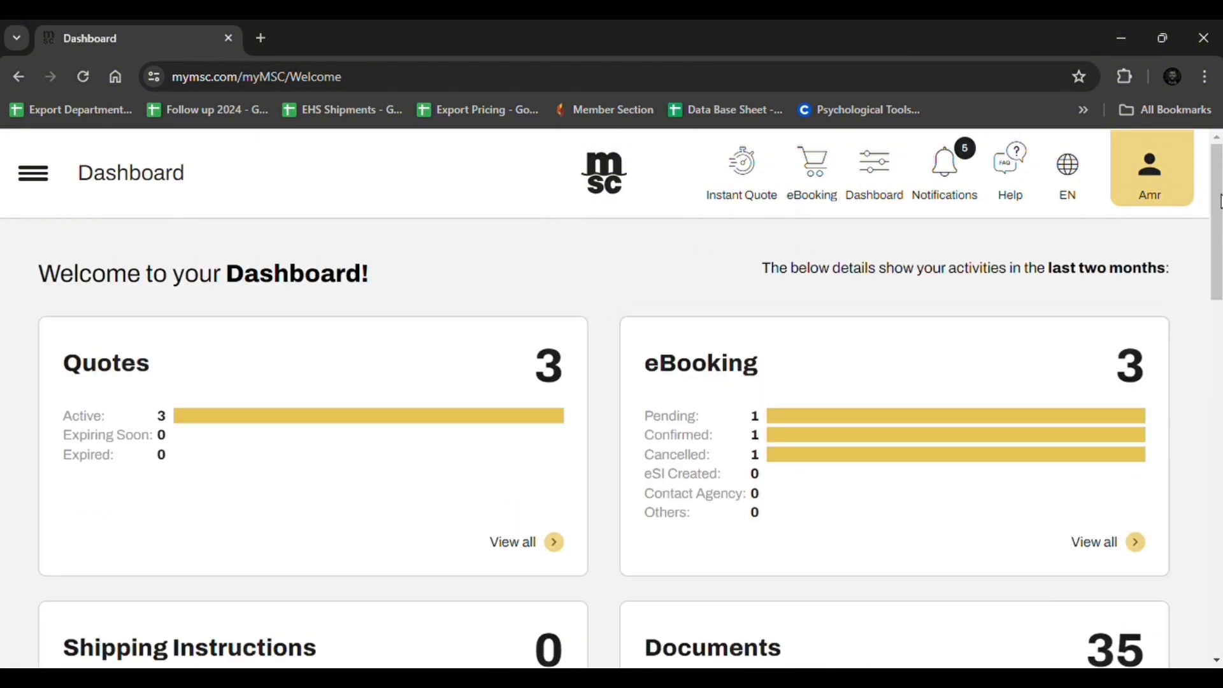
Return to the MSC home page and open Instant quote for the signed-in account.
left_click(21, 77)
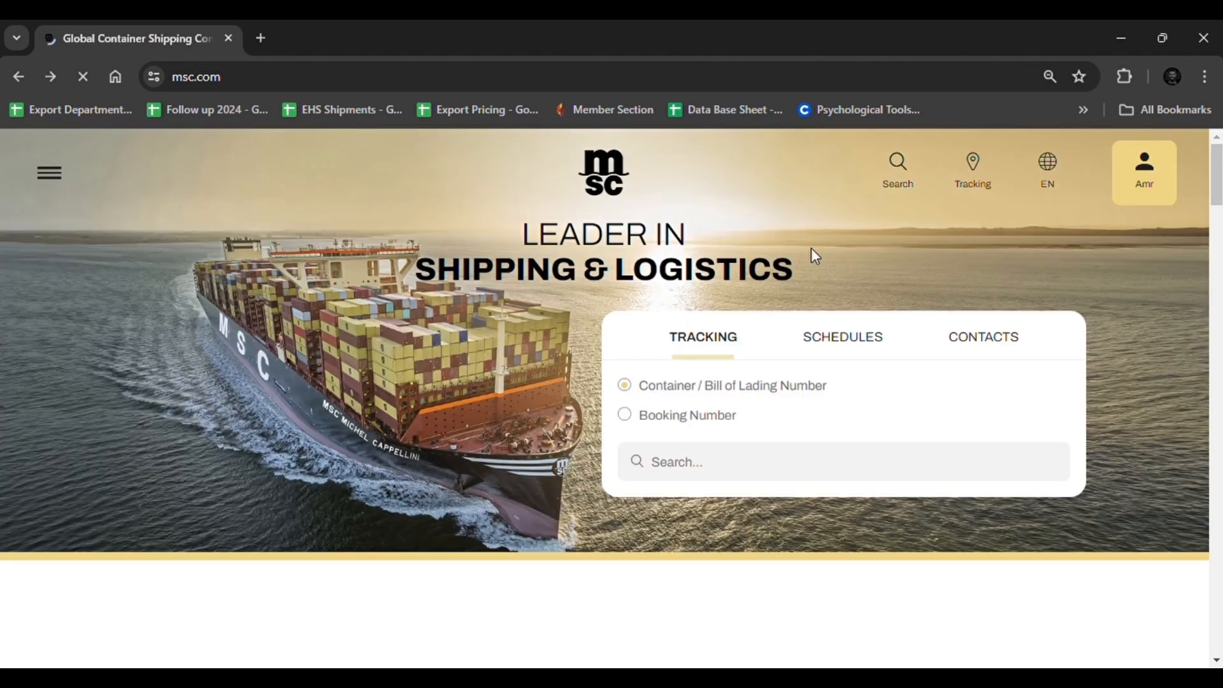
left_click(1134, 190)
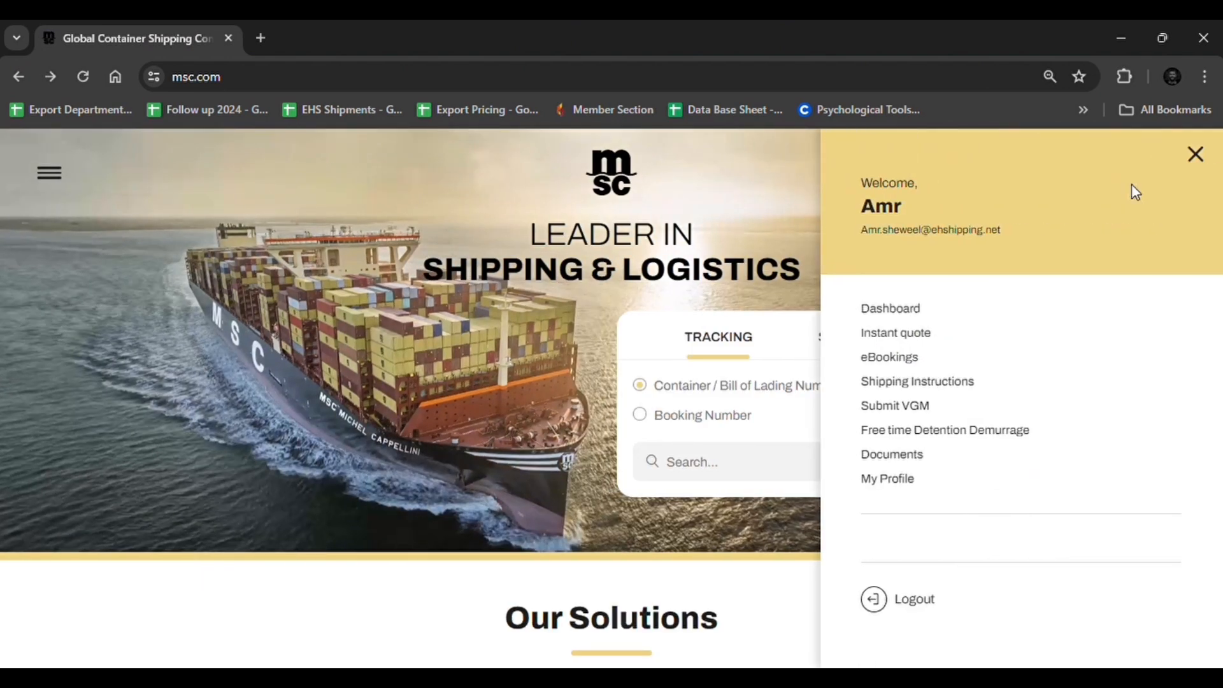
left_click(900, 344)
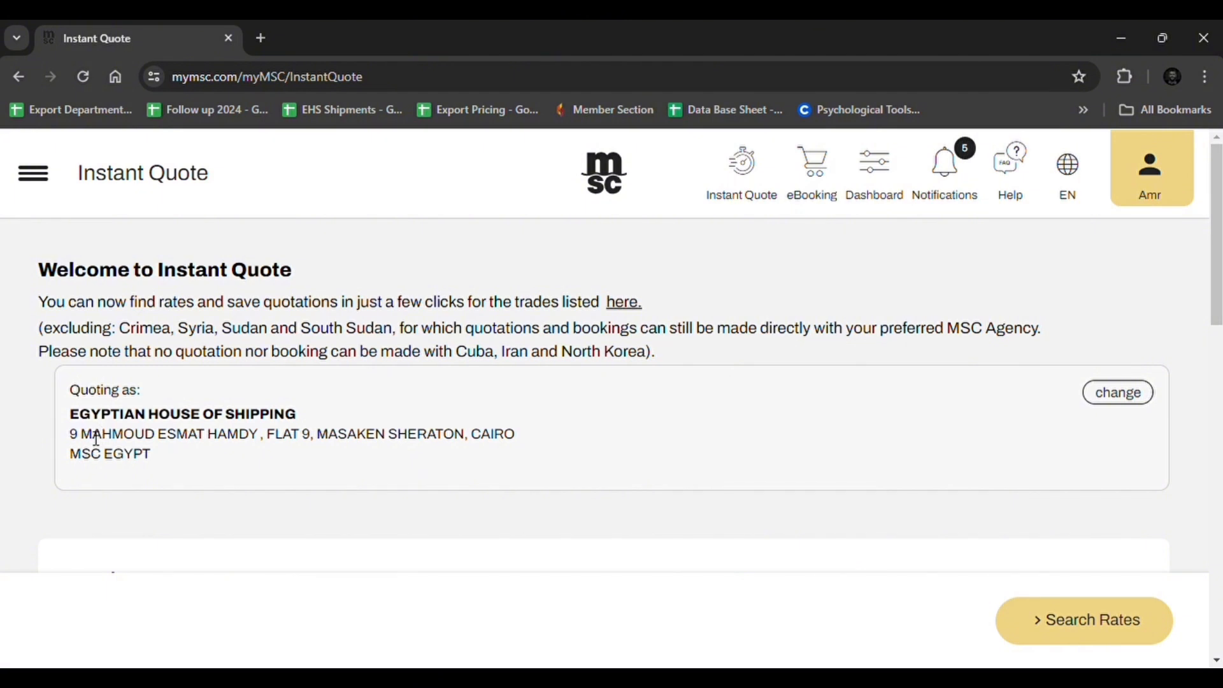
Keep the equipment type as Dry and exclude the 40DV size, leaving 20DV and 40HC selected.
scroll(575, 461, "down", 5)
scroll(137, 285, "up", 1)
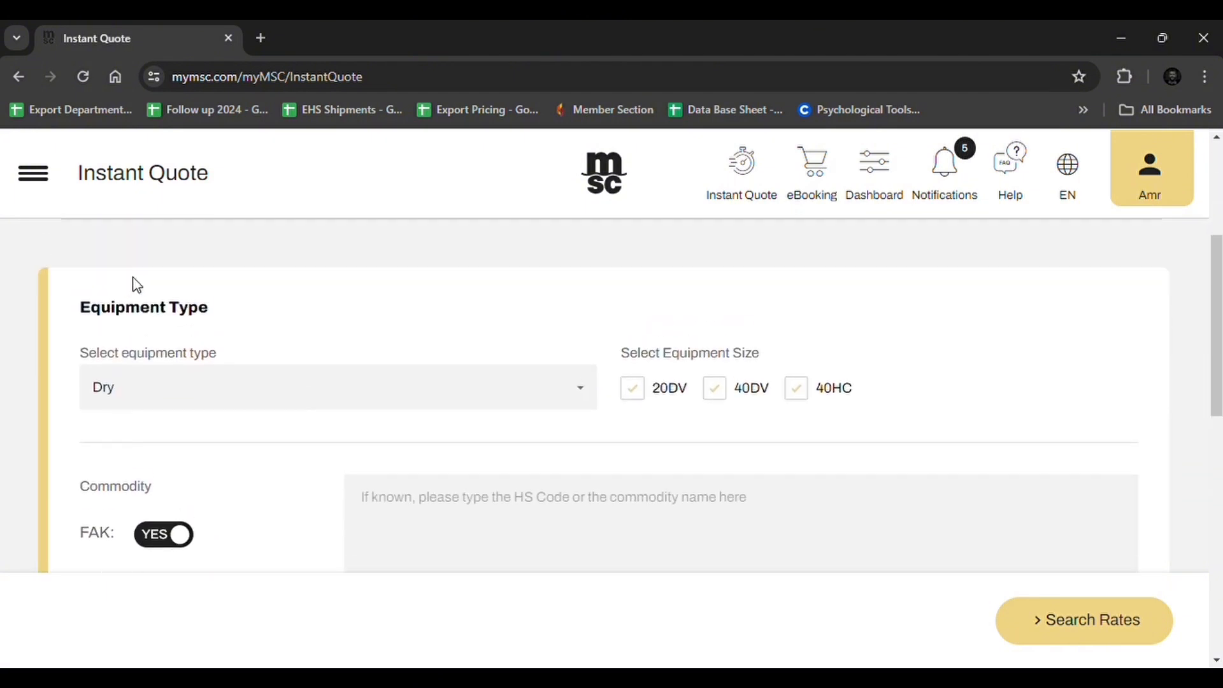
left_click(309, 398)
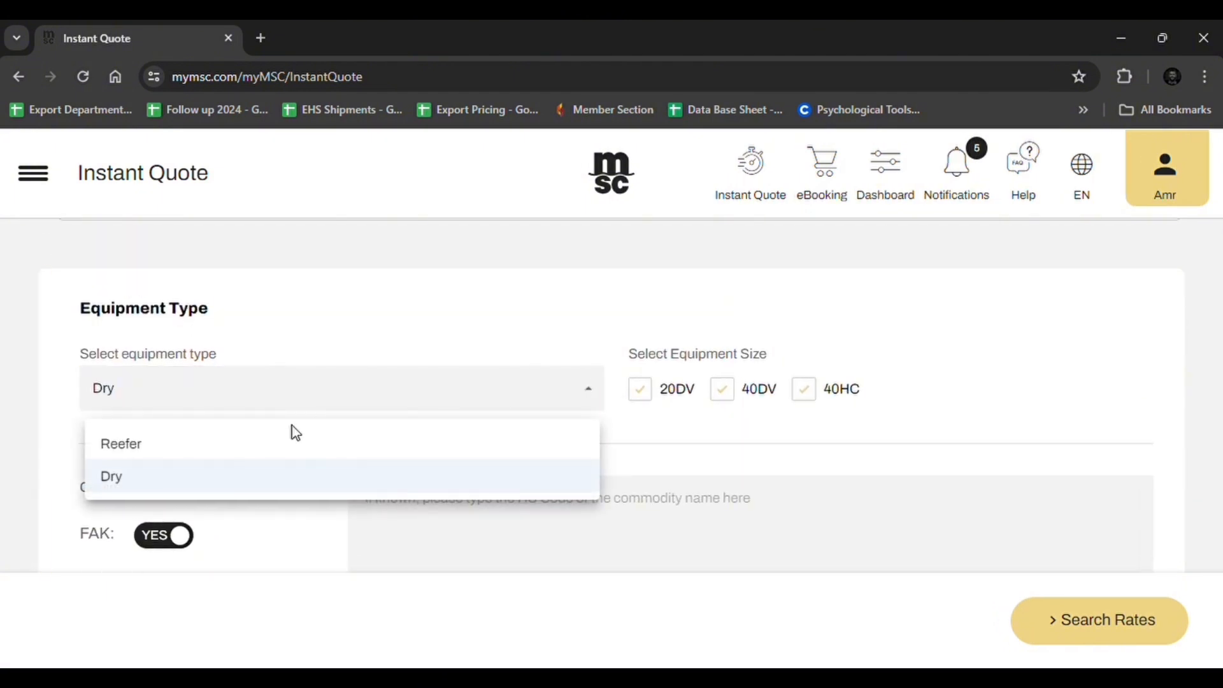
left_click(510, 387)
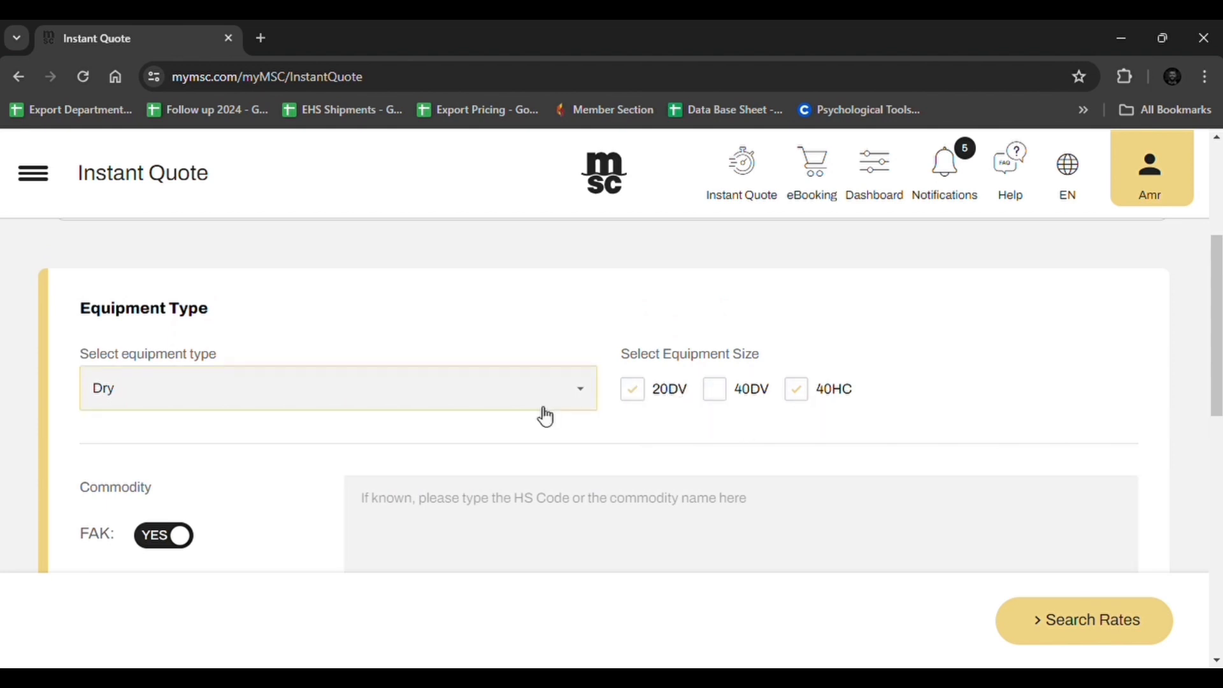
Set FAK to NO, look up "Packing" as the commodity and choose 3923 - Synthetic Resins: Plastics.
scroll(543, 414, "down", 2)
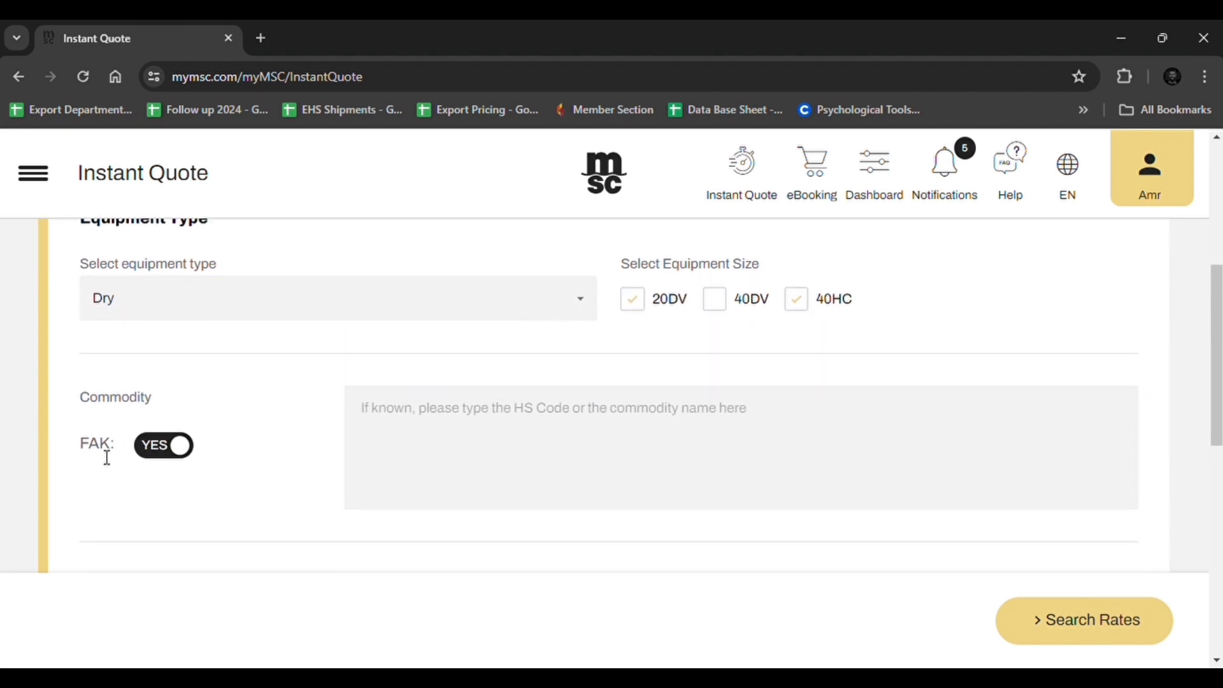
left_click(167, 453)
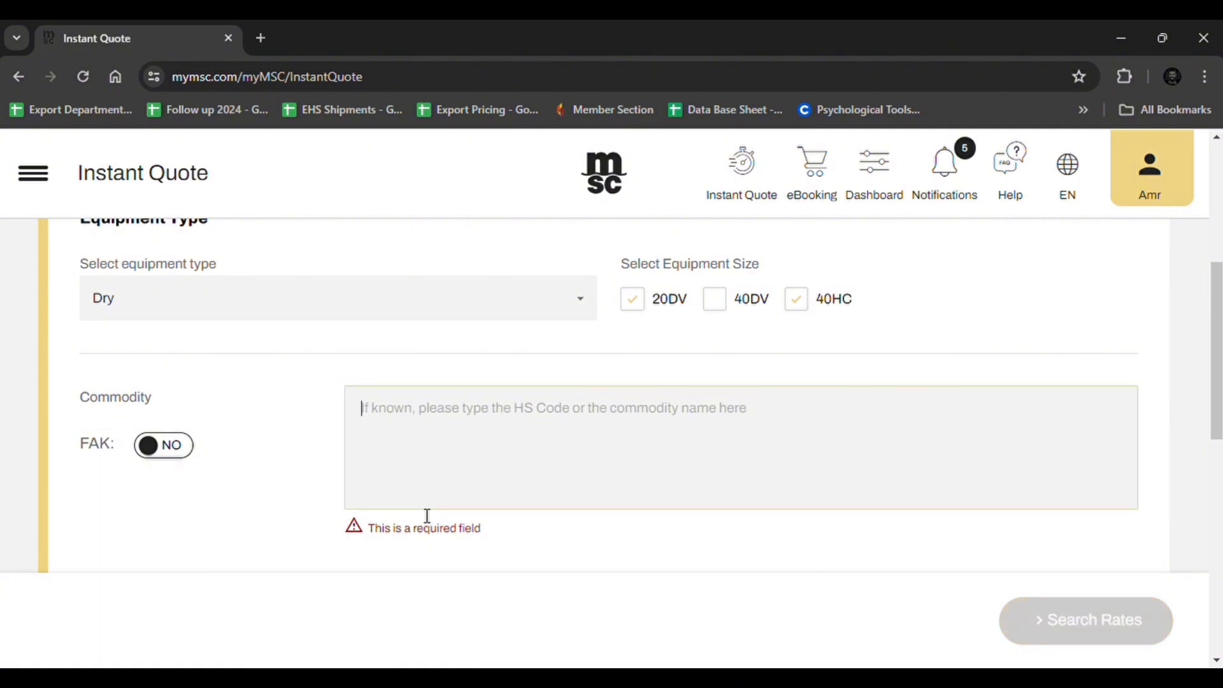
left_click(422, 493)
type("Packing")
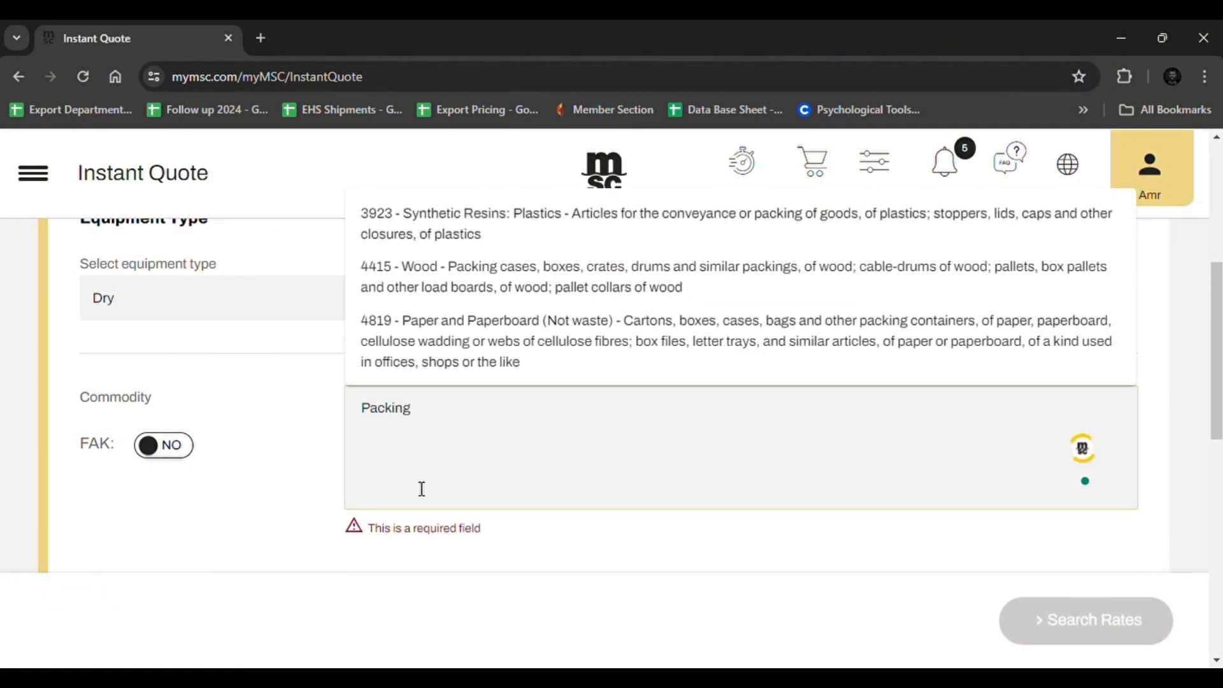
left_click(421, 224)
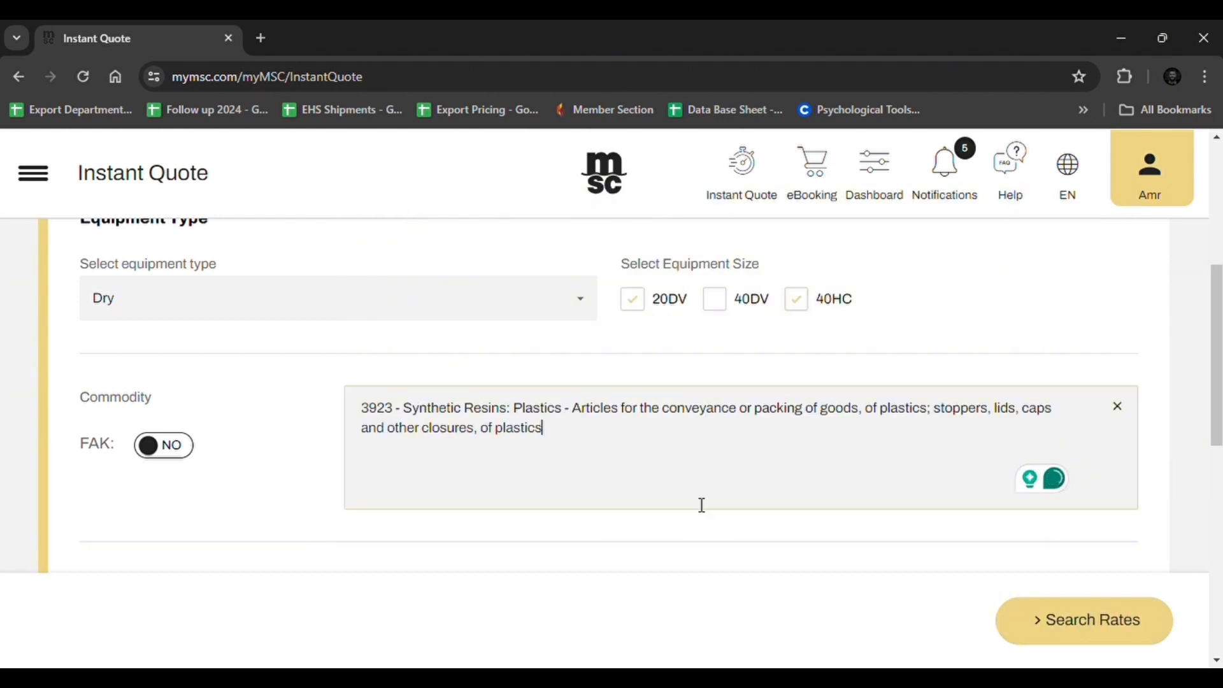
Set the cargo weight per container to 18000 Kgs.
scroll(427, 457, "down", 3)
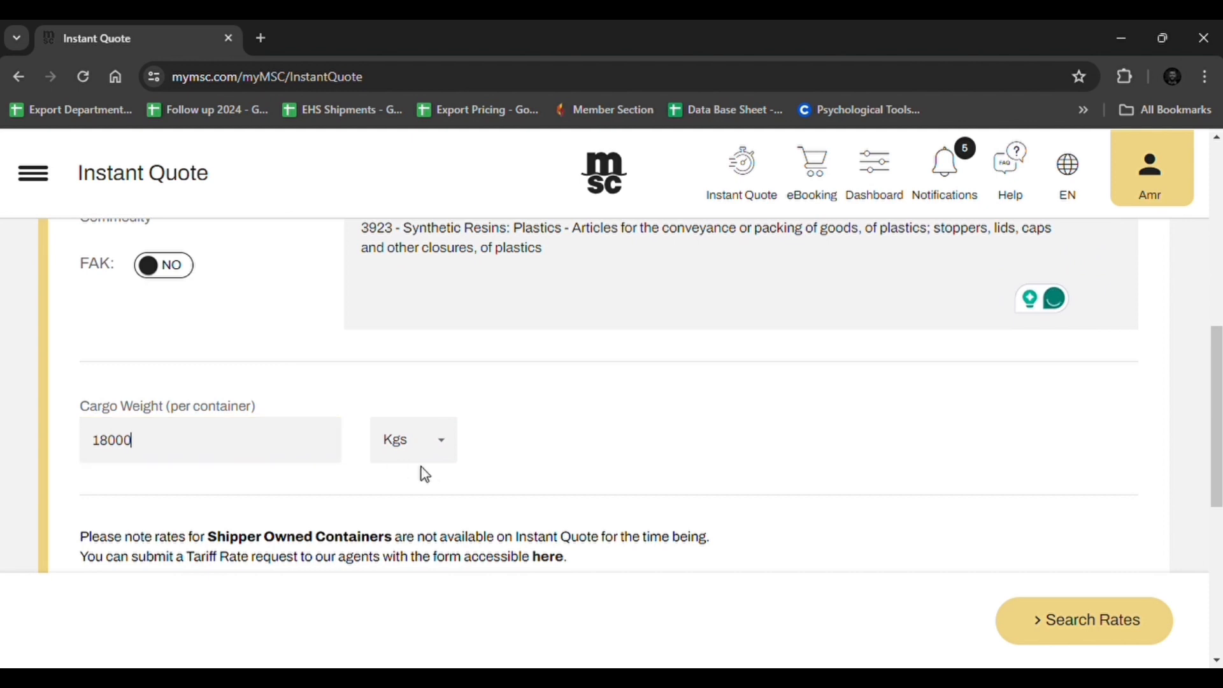
left_click(430, 453)
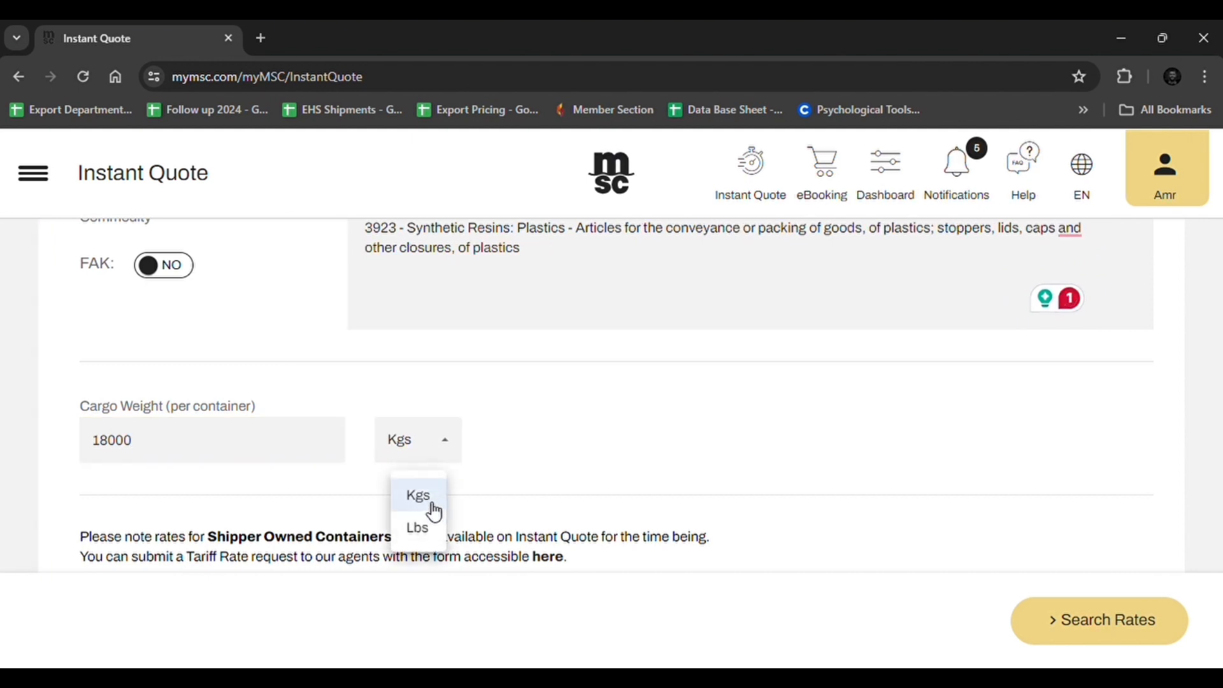
left_click(427, 500)
Set the shipment's start point to ALEXANDRIA EL DEKHEILA [EGEDK].
scroll(512, 456, "down", 6)
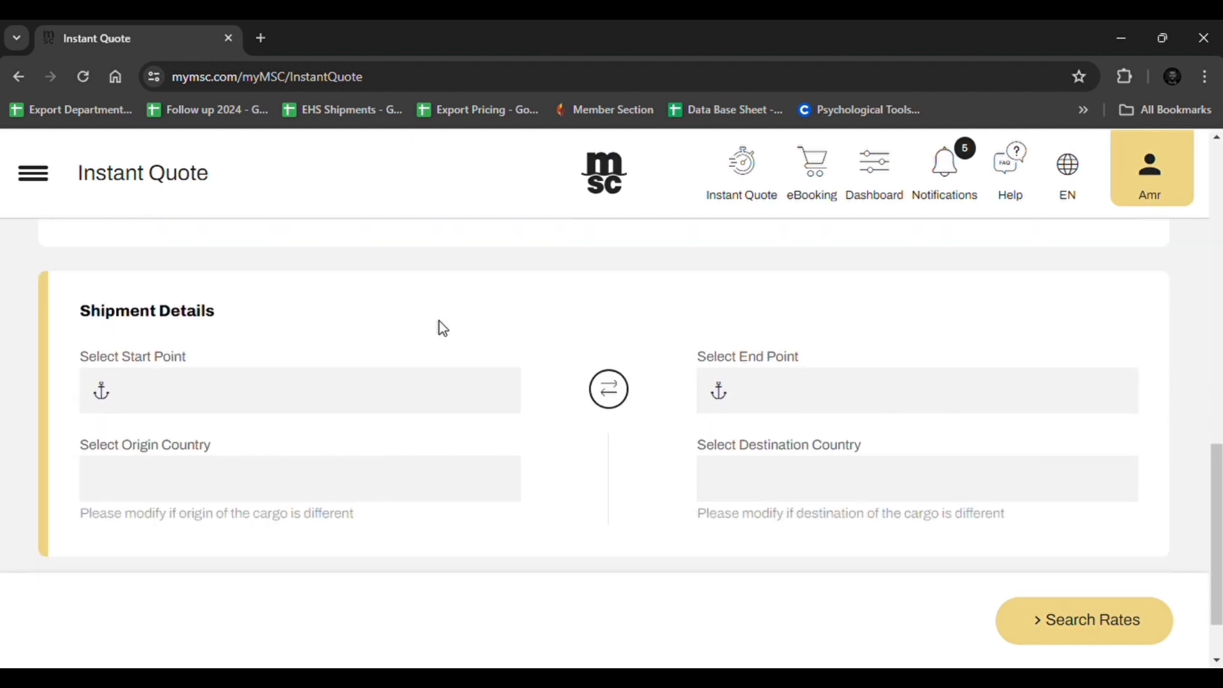
left_click(361, 385)
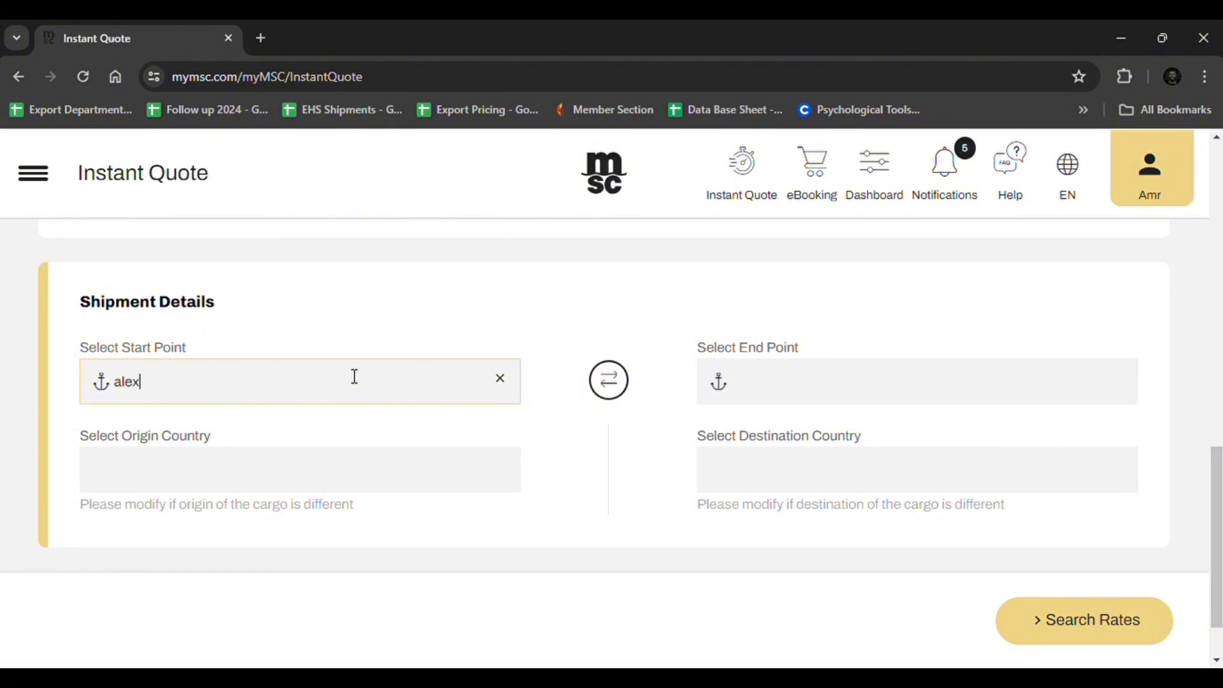
type("alexandria")
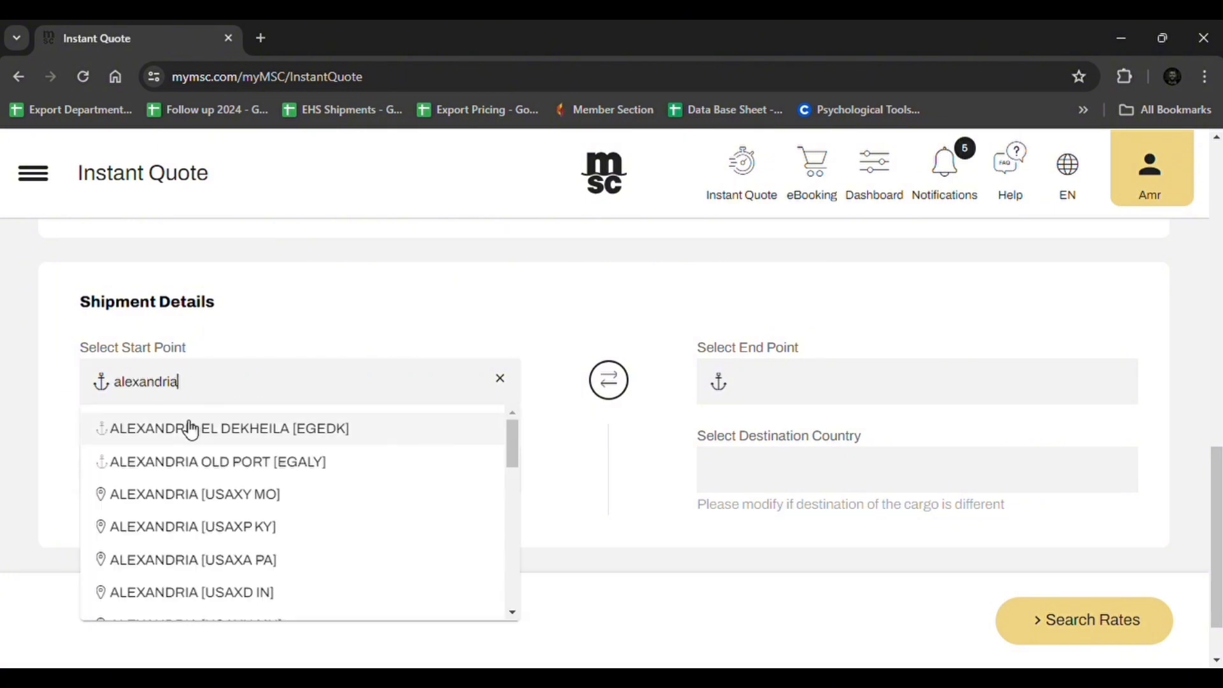
left_click(185, 427)
Set the shipment's end point to HAMBURG [DEHAM] and search for the available rates.
left_click(842, 396)
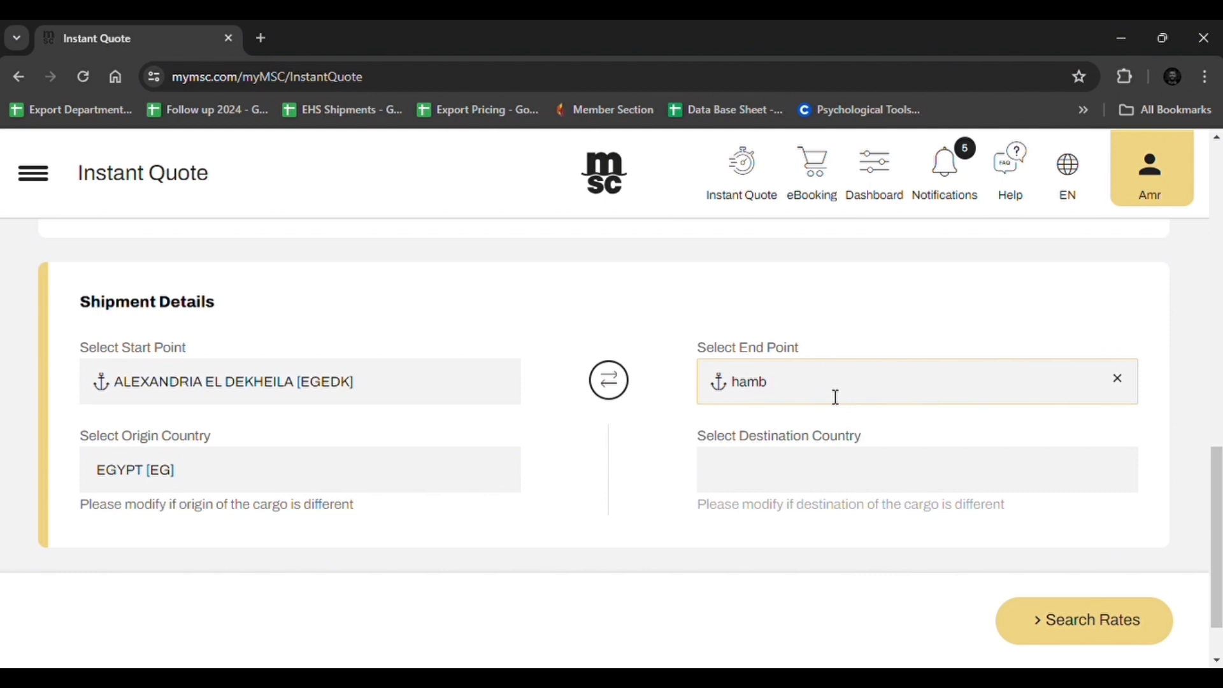
type("hamburg")
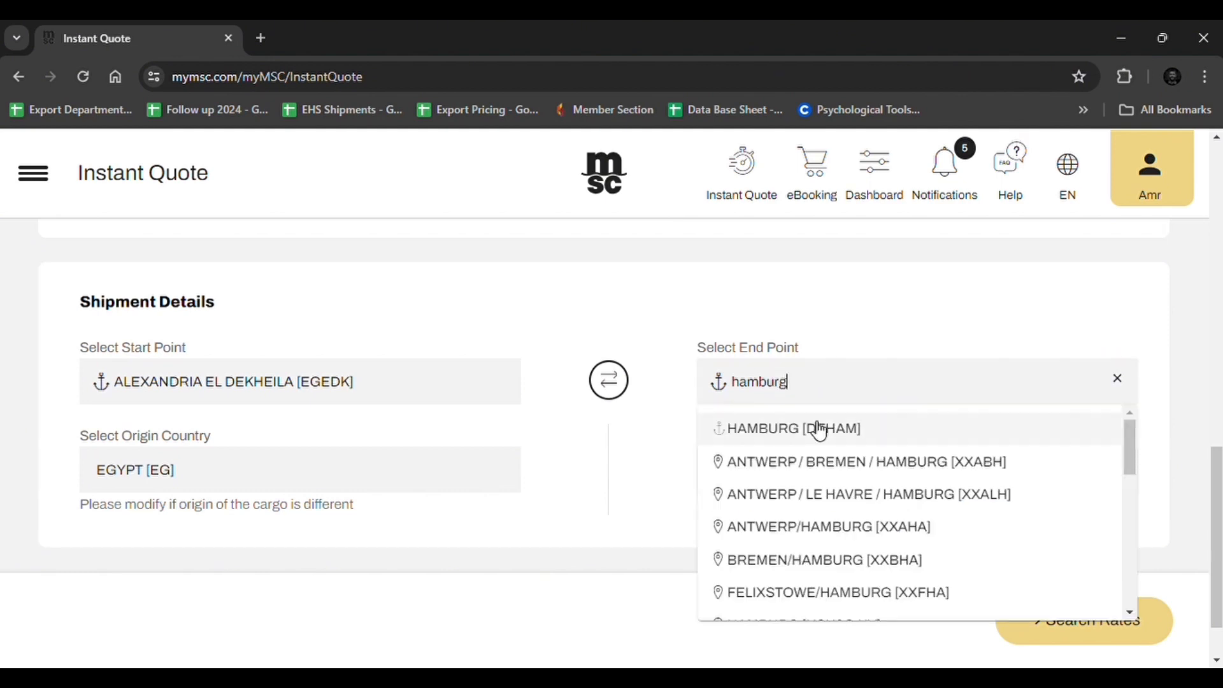
left_click(819, 428)
scroll(1030, 512, "down", 1)
left_click(1079, 554)
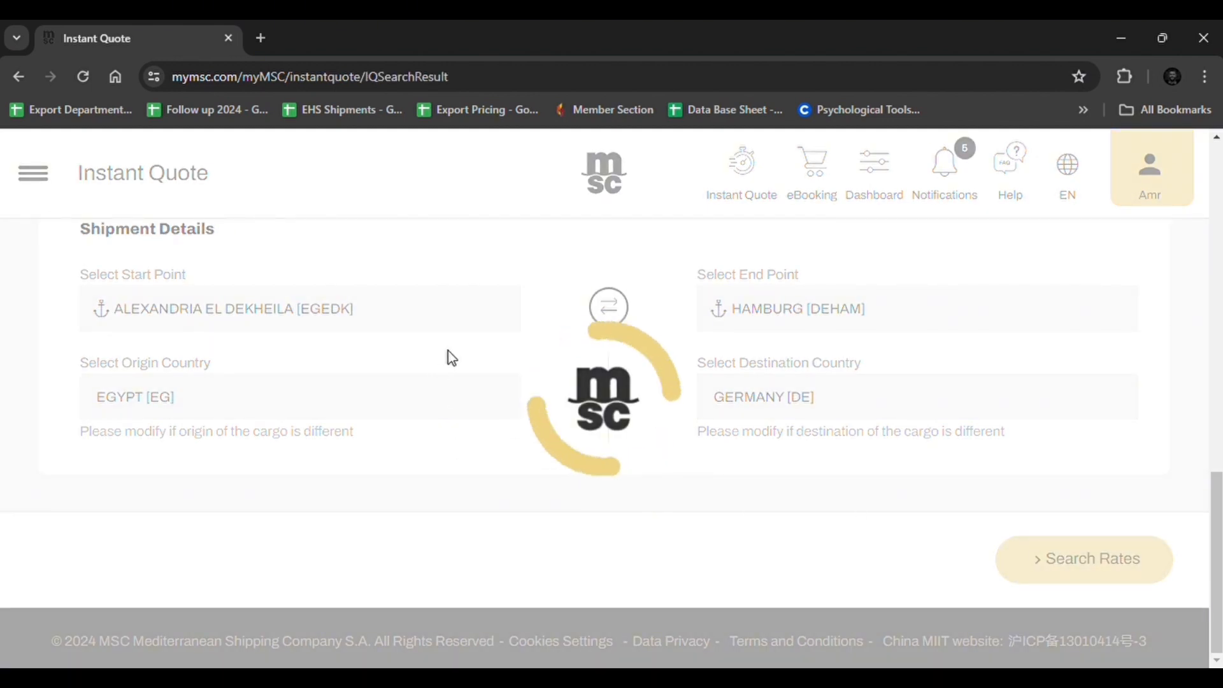
Compare the April and May shipping windows by quote expiration, transit time, routing and the 20' Dry Van and 40' High Cube rates.
scroll(701, 371, "up", 5)
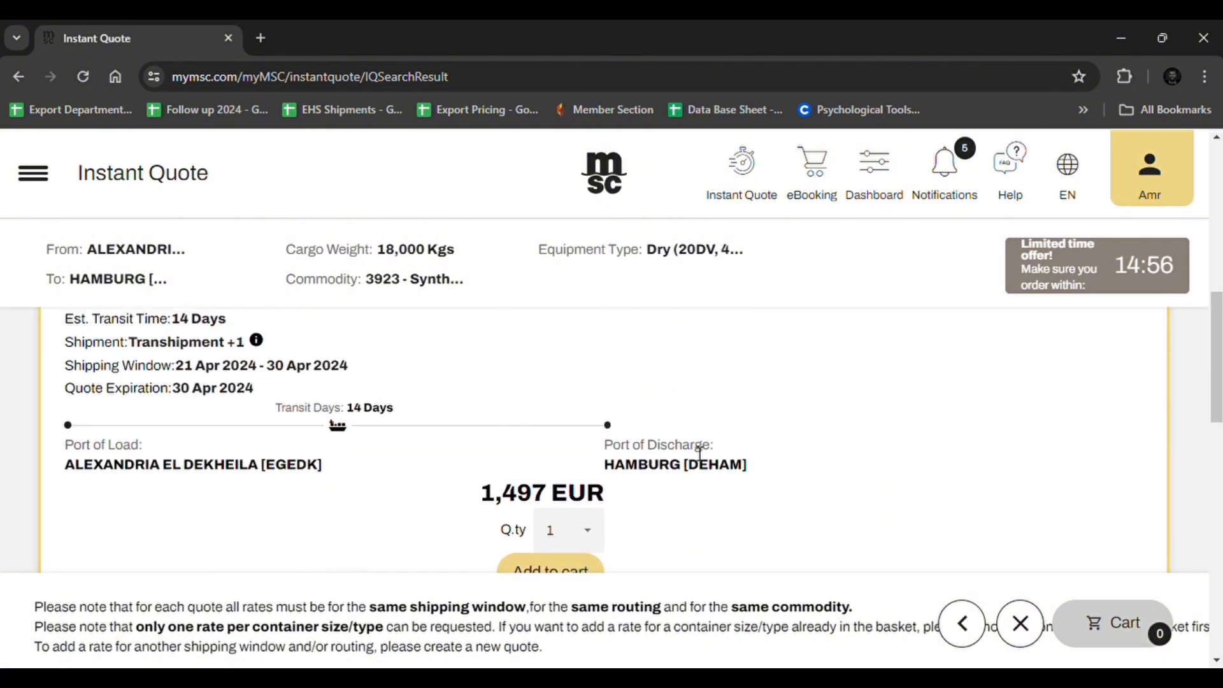
scroll(480, 429, "up", 5)
scroll(480, 428, "up", 3)
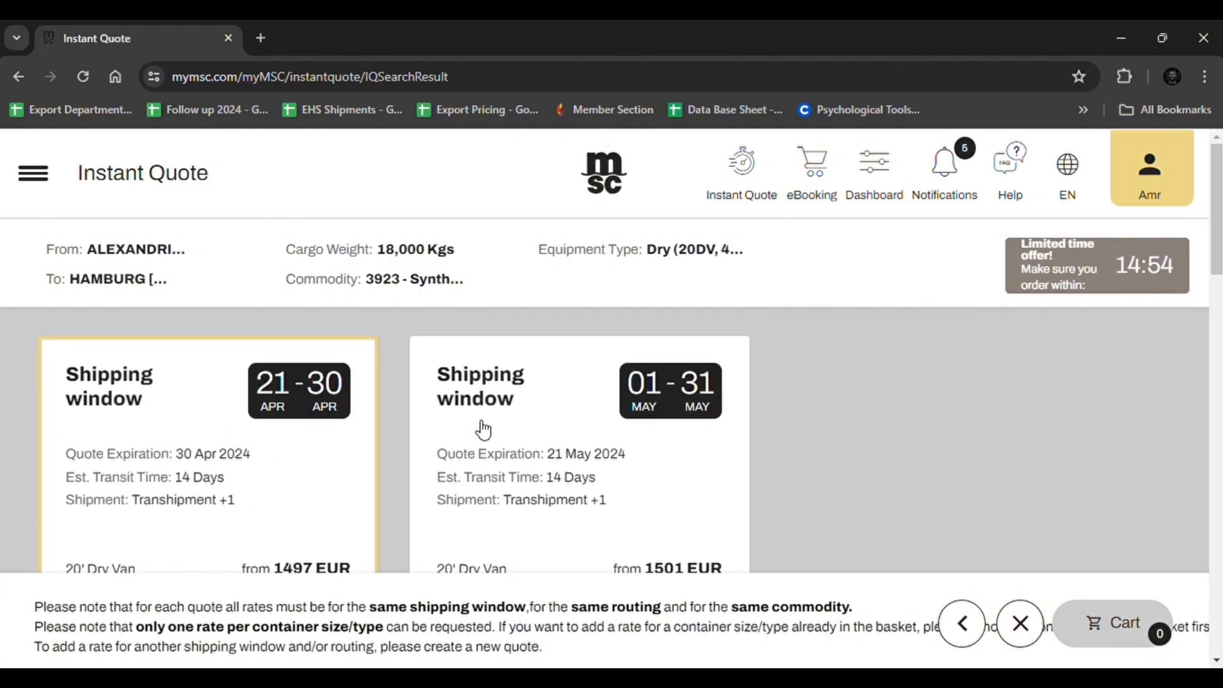
scroll(142, 402, "down", 1)
scroll(133, 388, "up", 1)
scroll(19, 417, "down", 2)
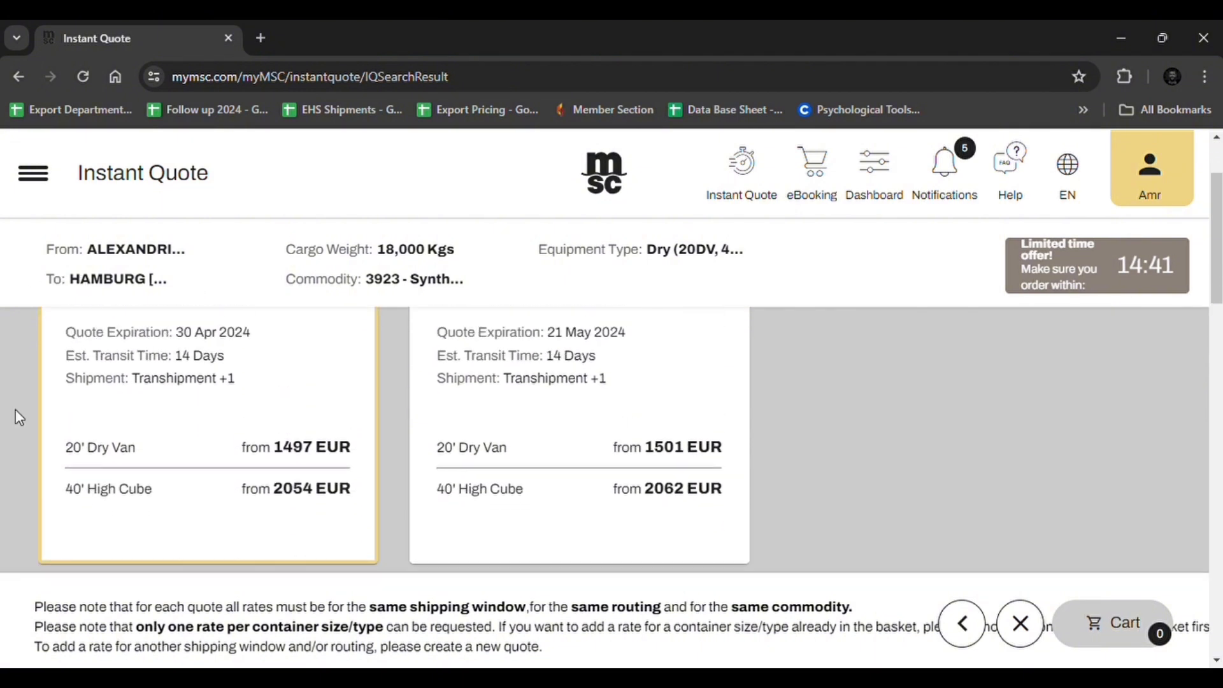
scroll(19, 417, "up", 1)
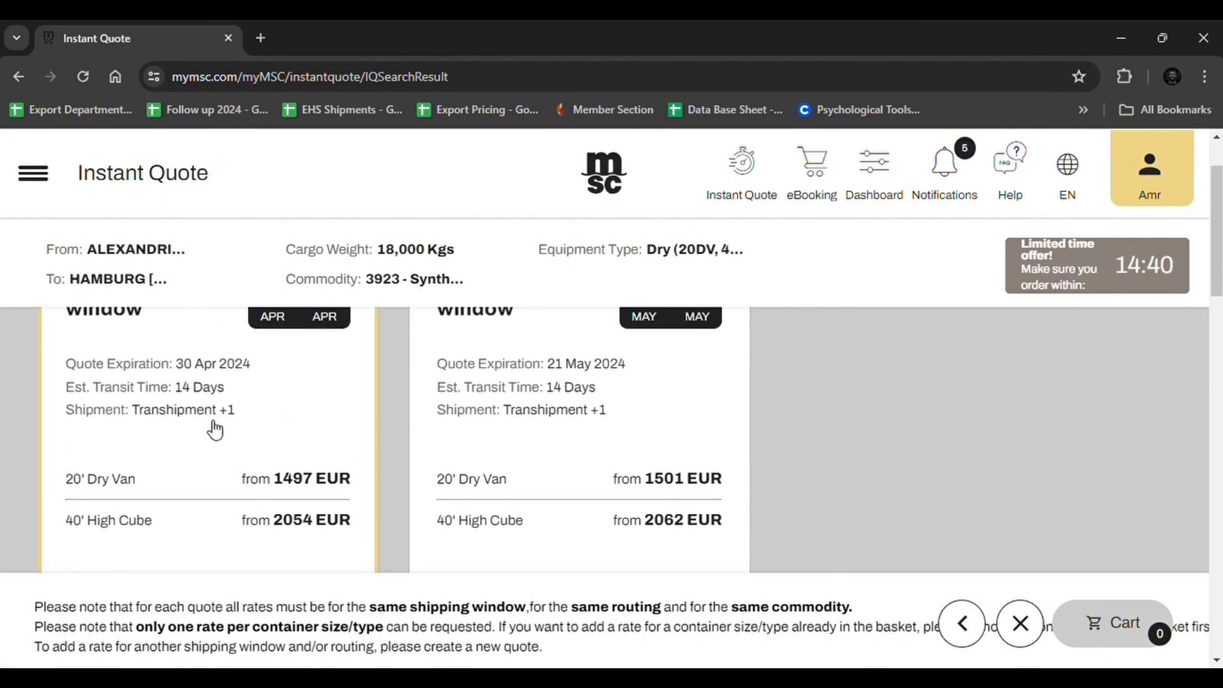
scroll(98, 461, "up", 2)
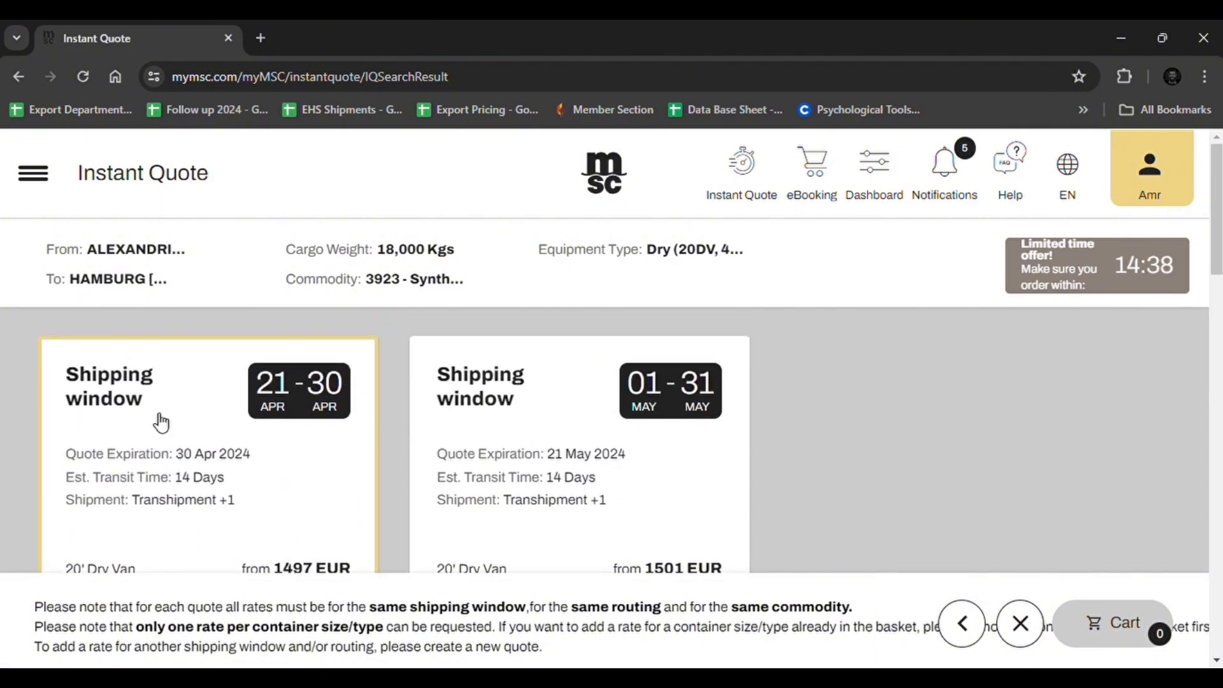
scroll(156, 418, "down", 2)
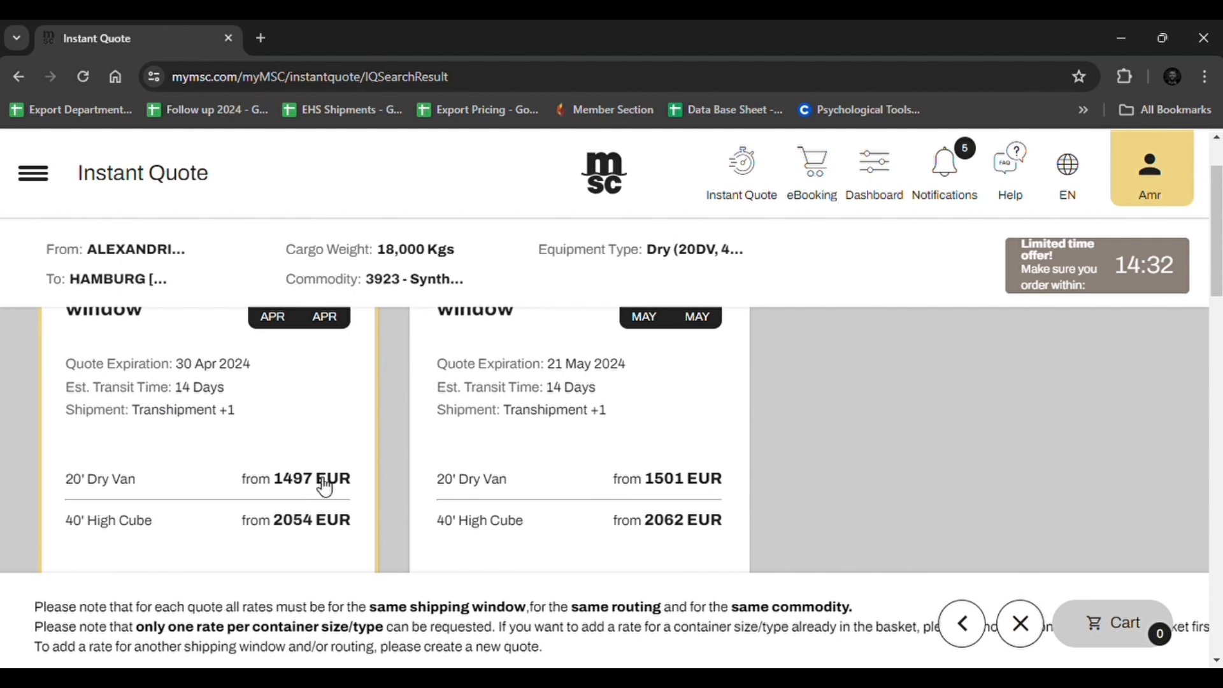
scroll(222, 480, "down", 2)
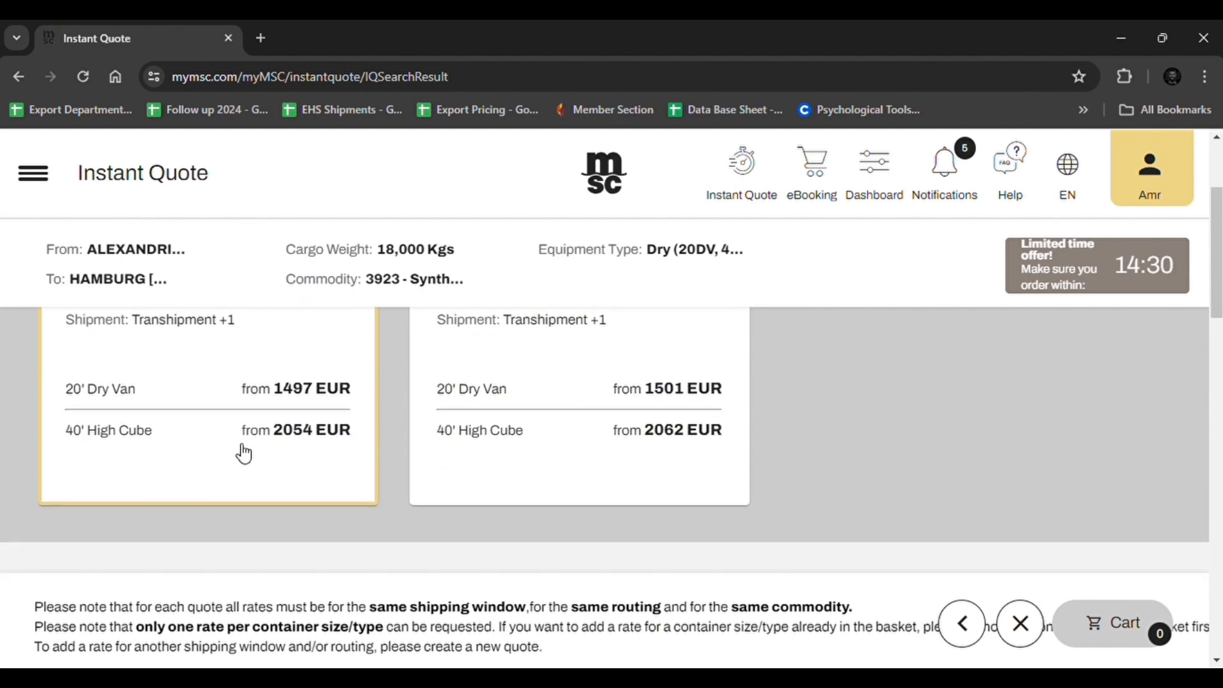
Recheck both shipping windows and review the April 20' Dry Van offer's routing, validity, price and free time.
scroll(595, 440, "up", 4)
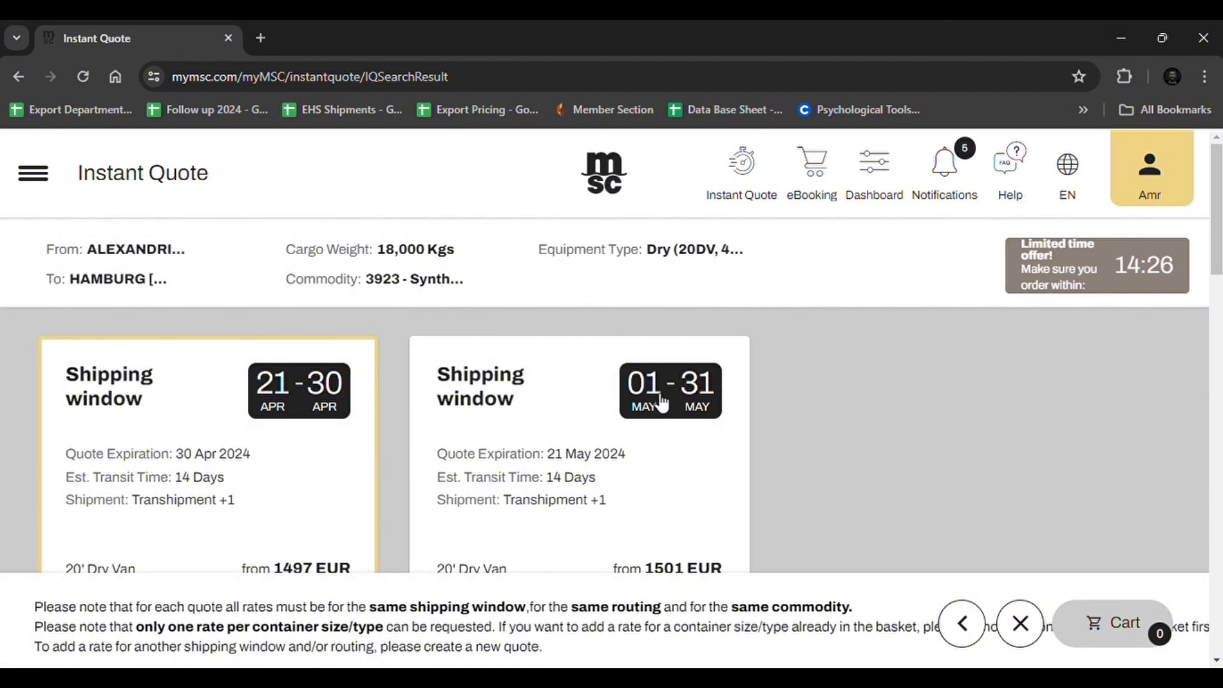
scroll(715, 399, "down", 2)
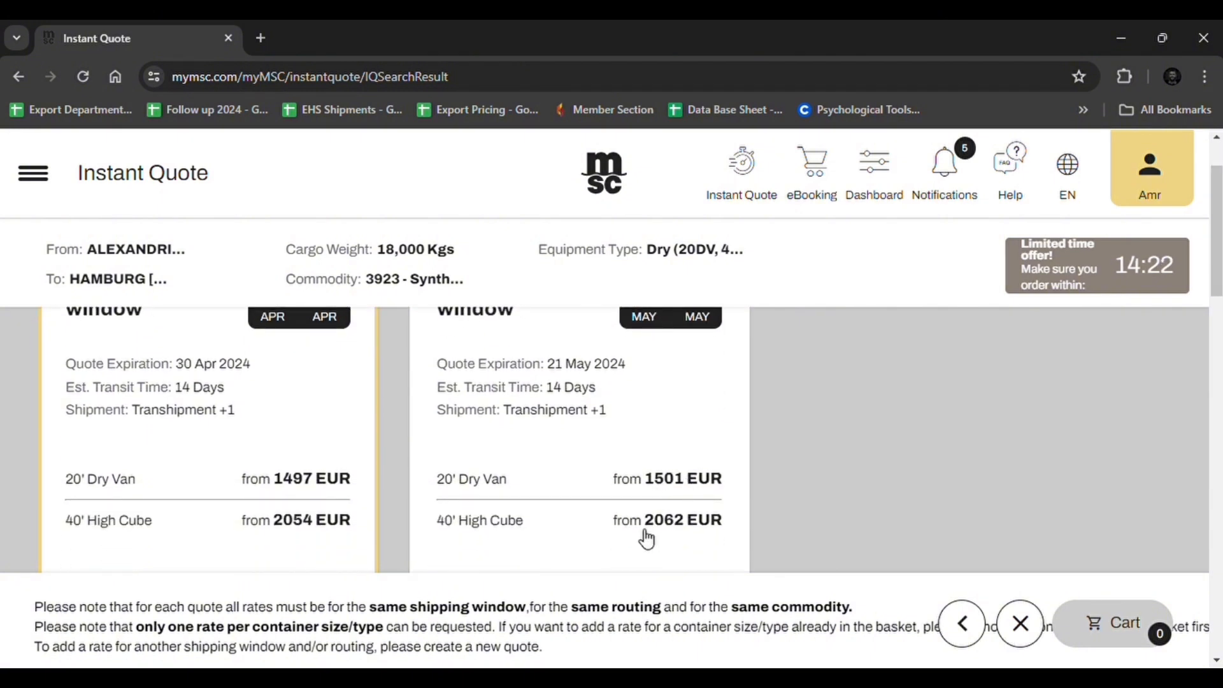
scroll(682, 518, "down", 3)
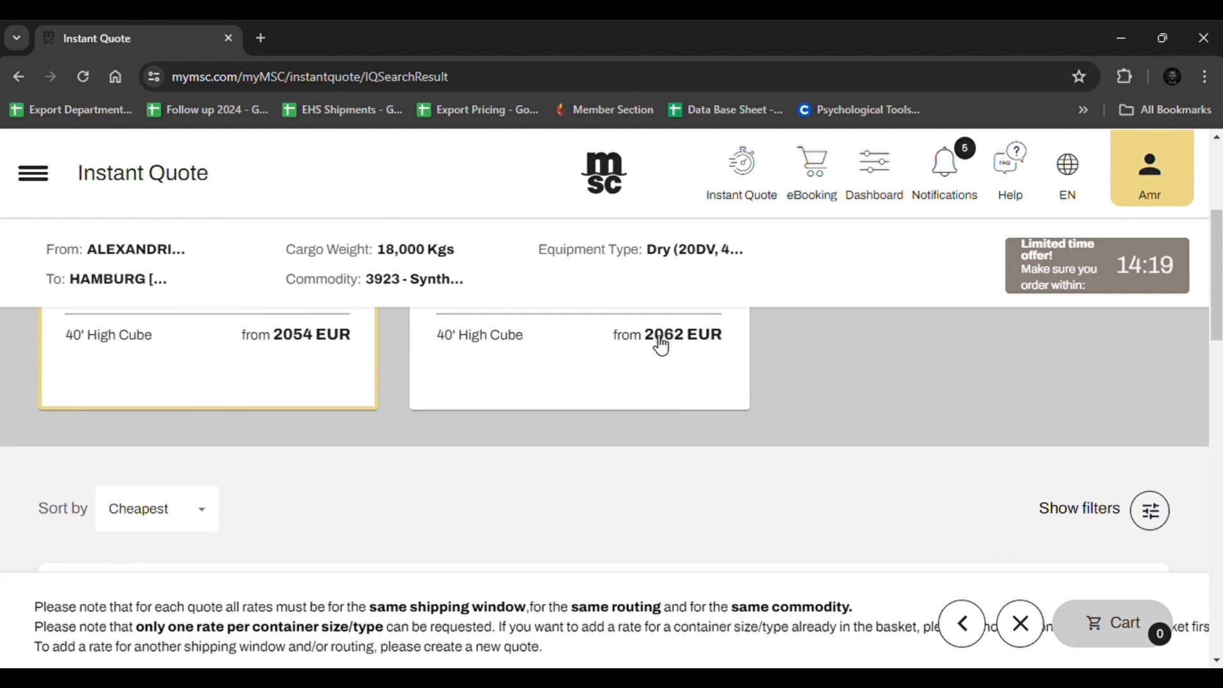
scroll(662, 347, "down", 4)
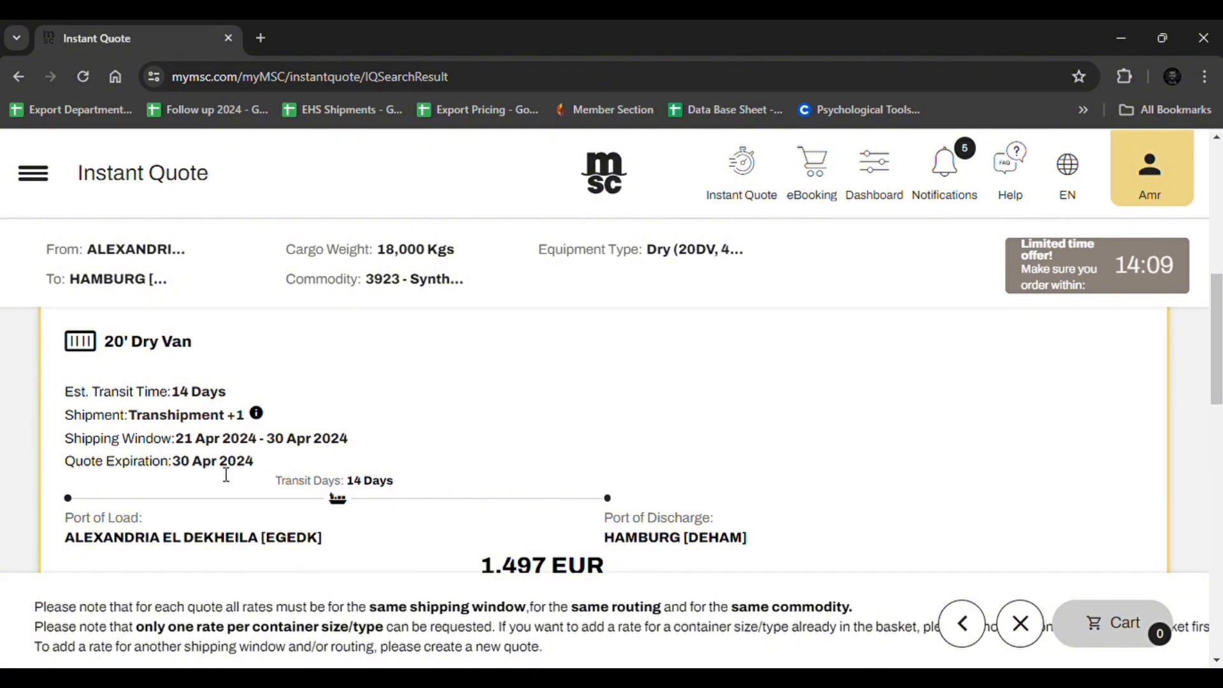
scroll(681, 498, "down", 1)
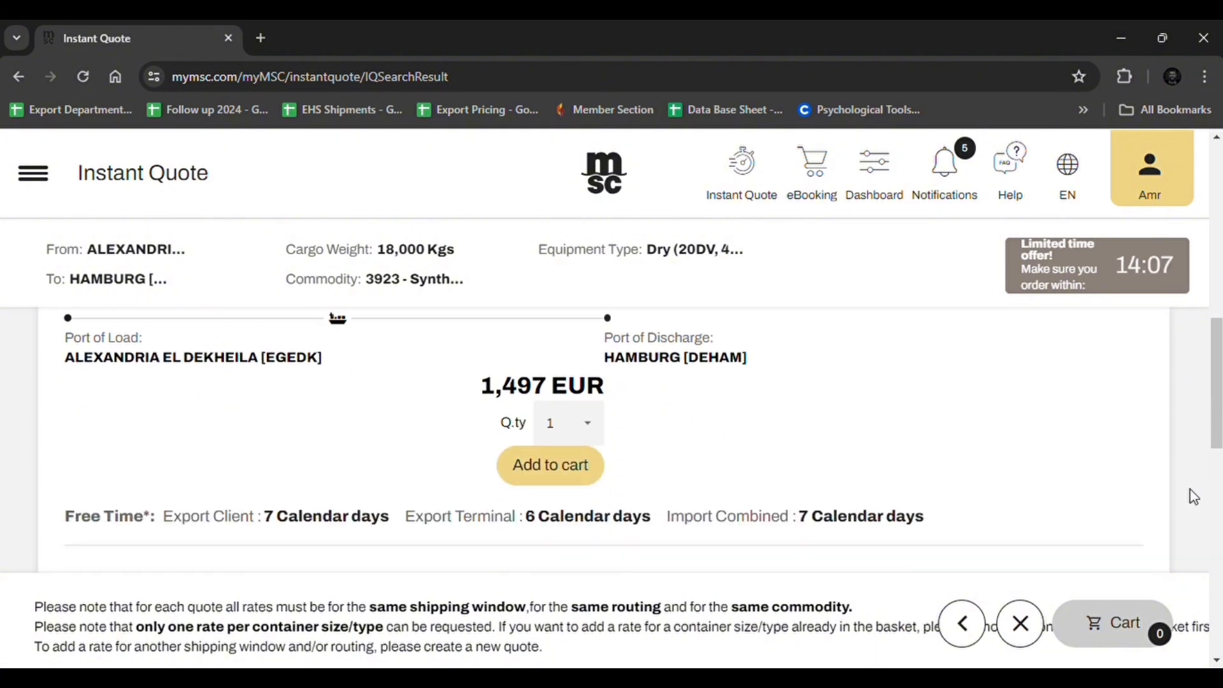
scroll(690, 423, "up", 1)
scroll(822, 448, "down", 4)
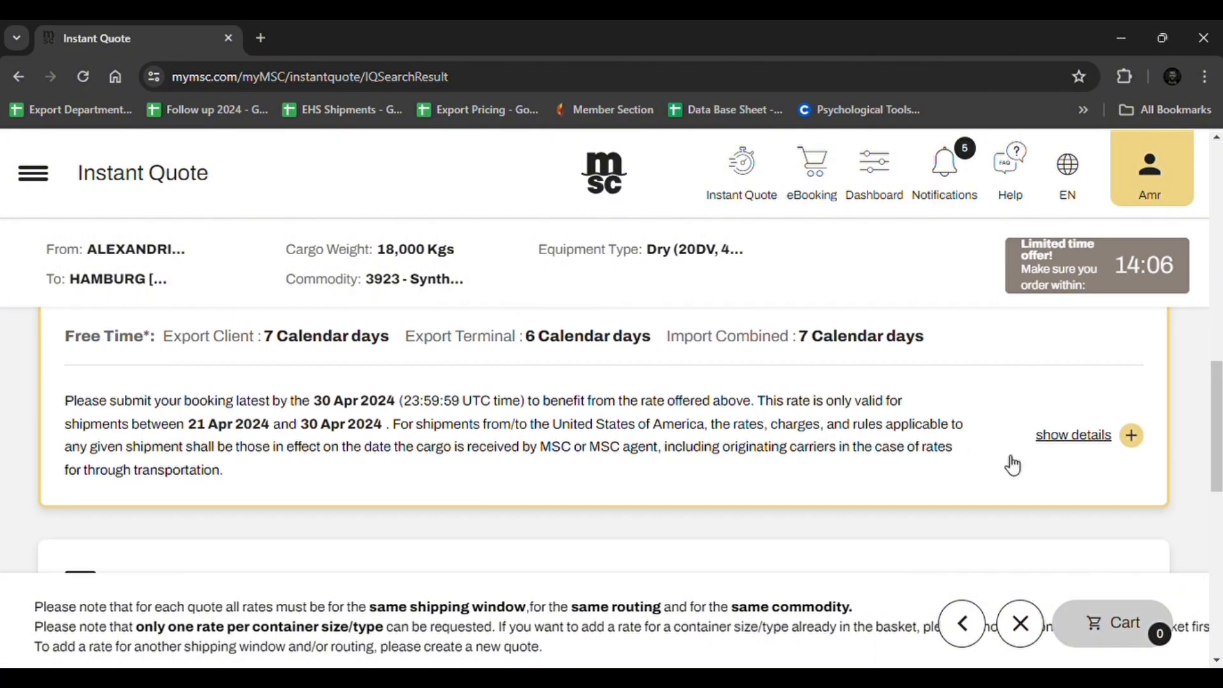
Open the details of the 20' Dry Van offer and examine its selected charges and sailing schedule.
left_click(1083, 441)
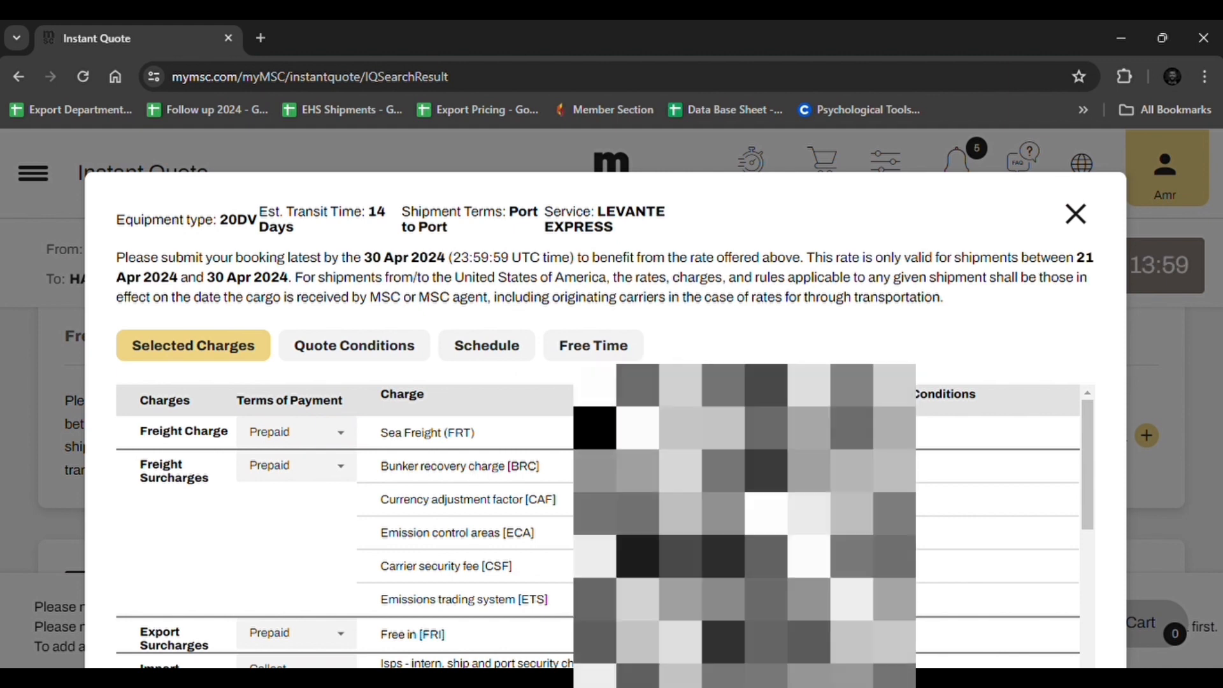
scroll(522, 487, "down", 1)
scroll(522, 488, "down", 2)
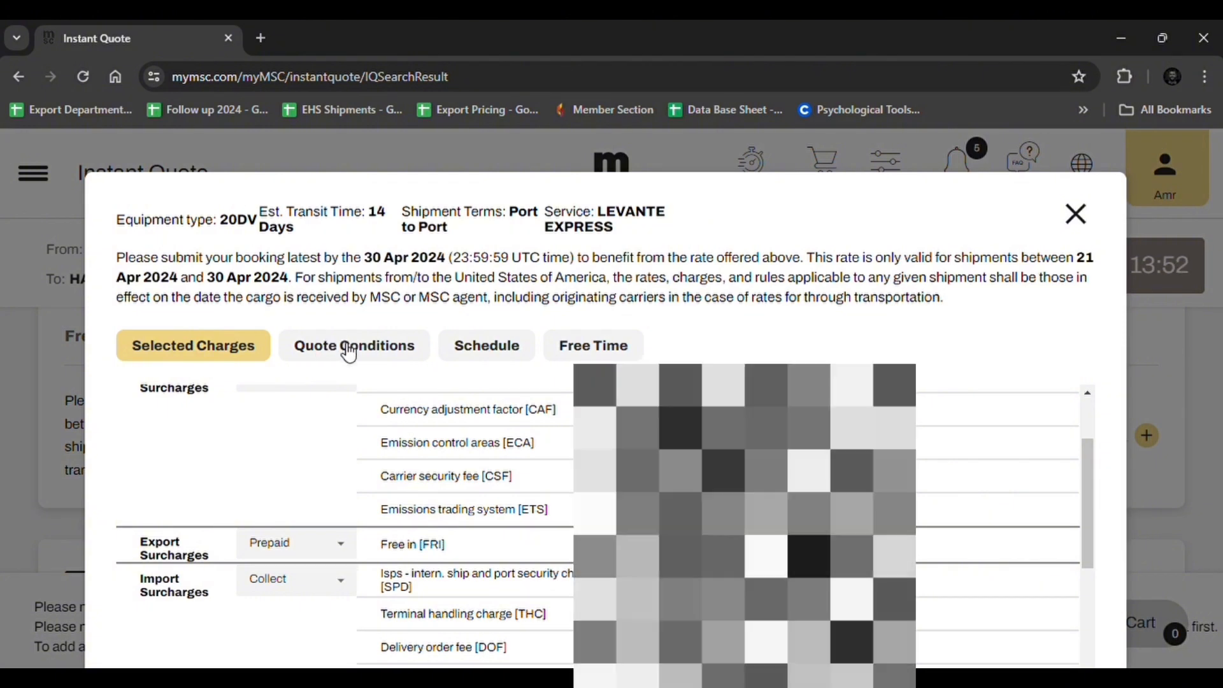
left_click(483, 352)
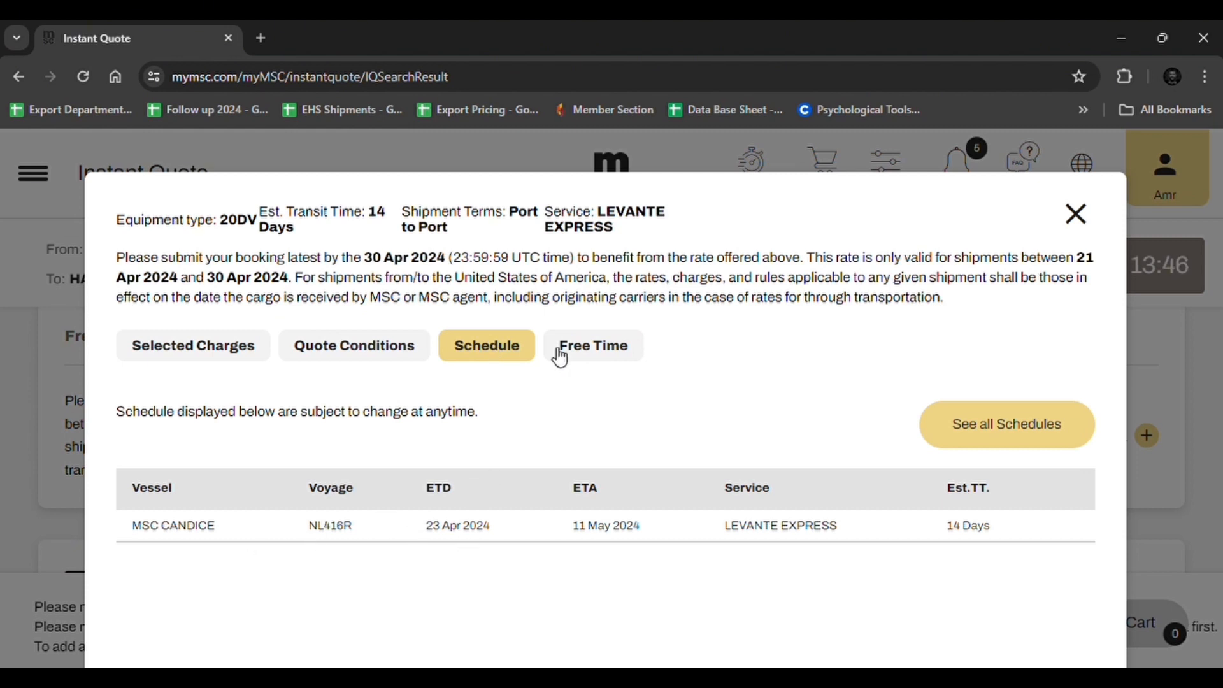
Check the free days for Export Client, Export Terminal and Import Combined, and close the 20' Dry Van details.
left_click(596, 355)
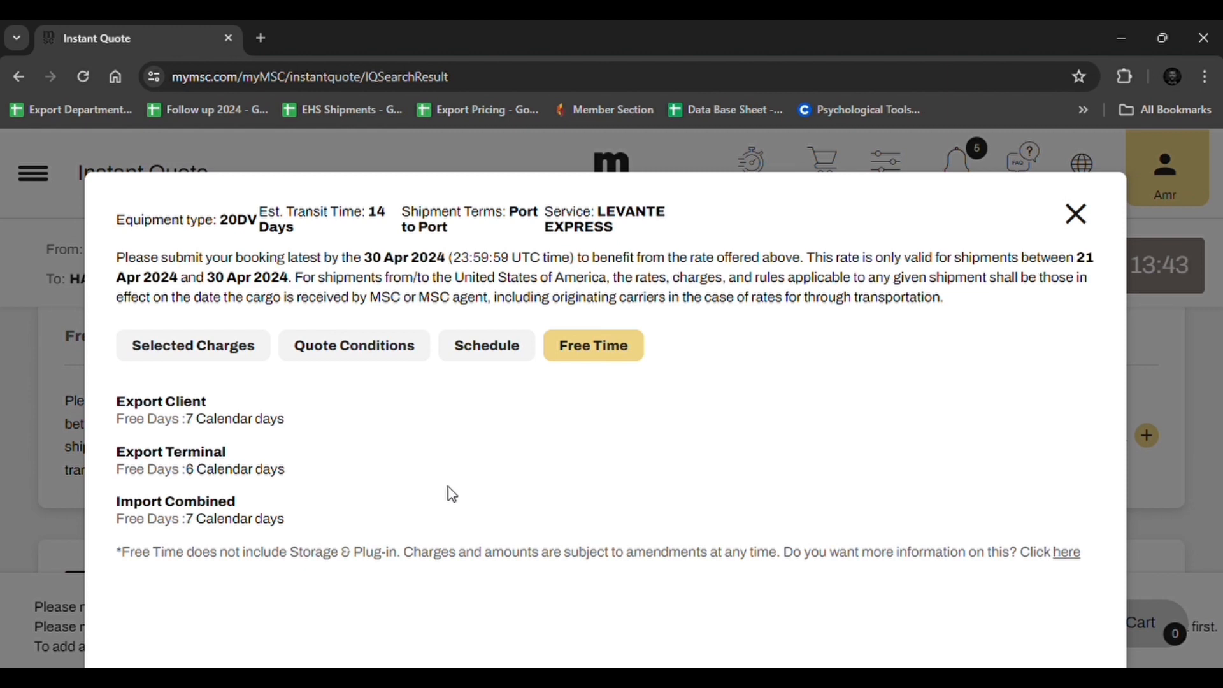
triple_click(196, 419)
triple_click(231, 475)
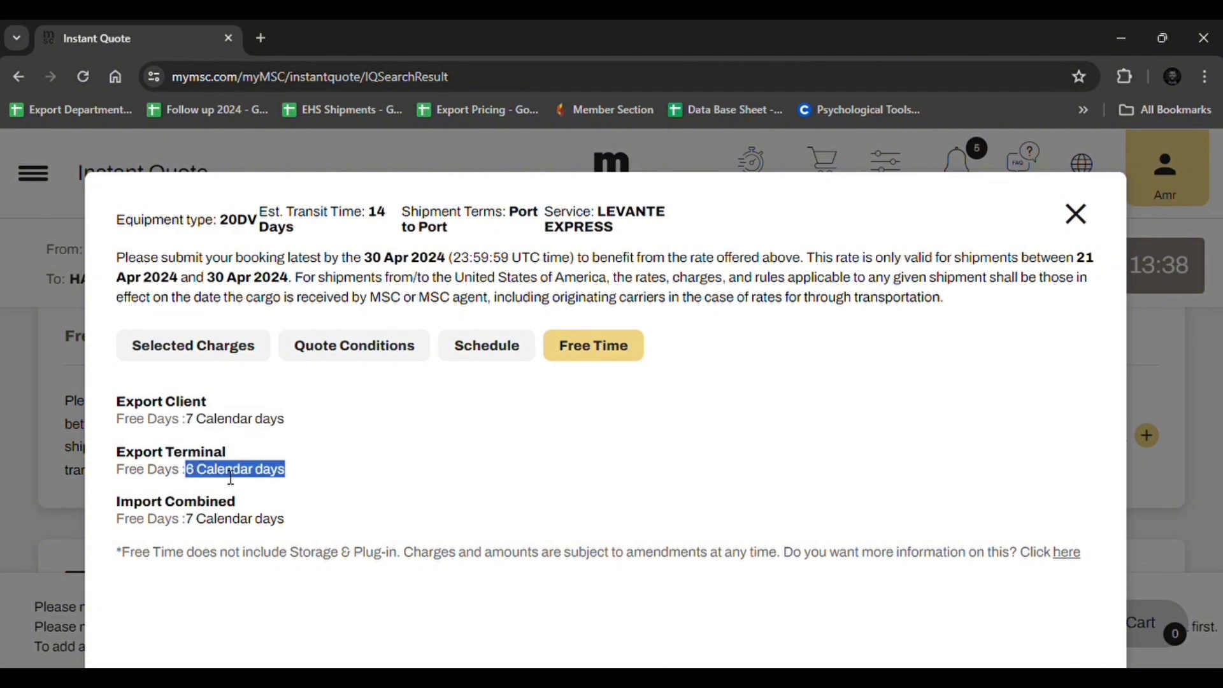
double_click(230, 517)
left_click(230, 516)
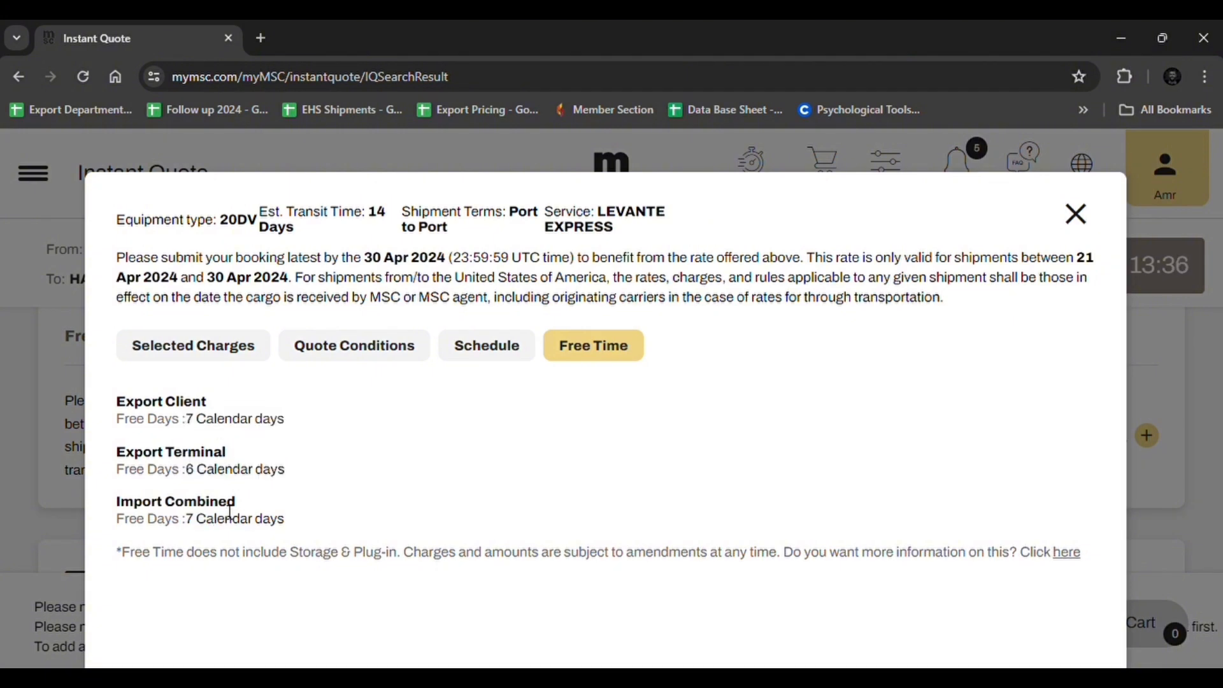
left_click(1075, 214)
Review the April 40' High Cube offer and its selected charges, and close the details.
scroll(776, 449, "down", 5)
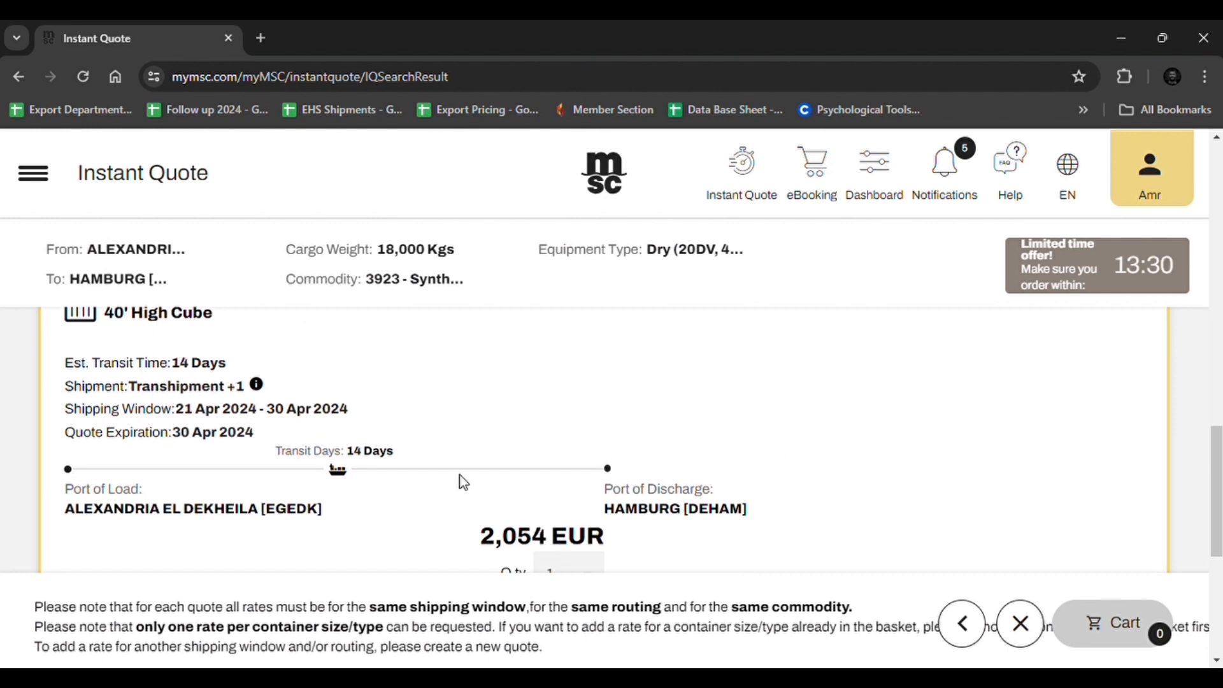
scroll(288, 410, "down", 2)
scroll(390, 371, "down", 5)
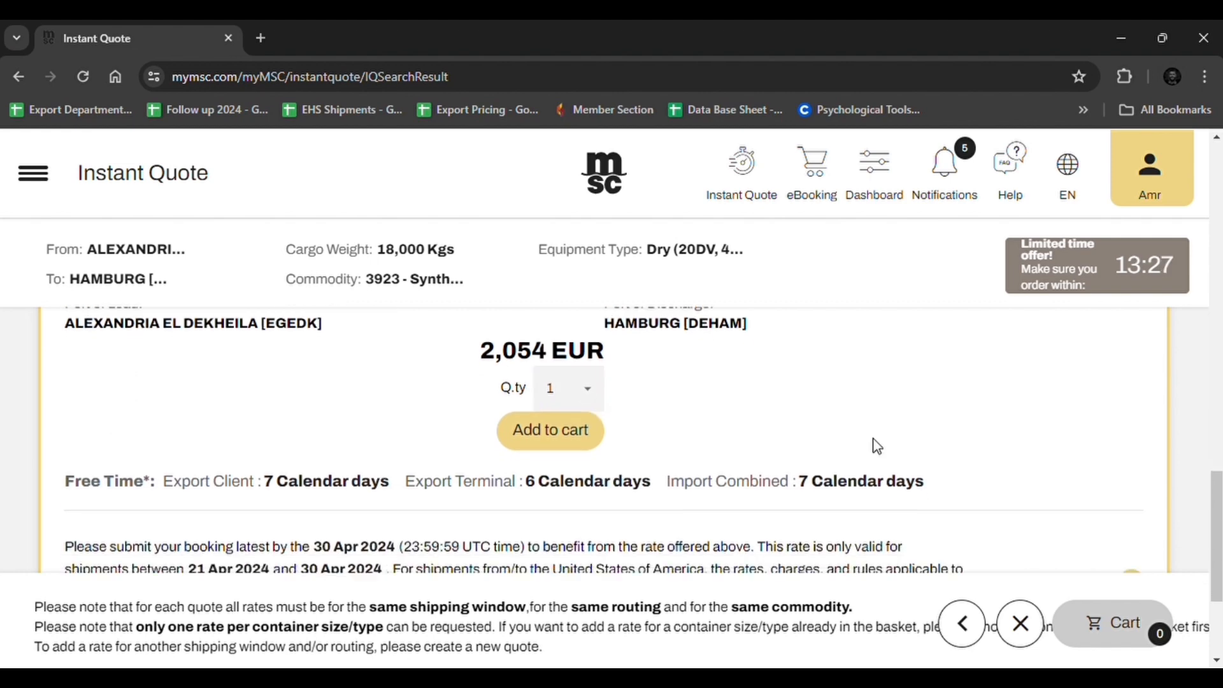
left_click(1074, 410)
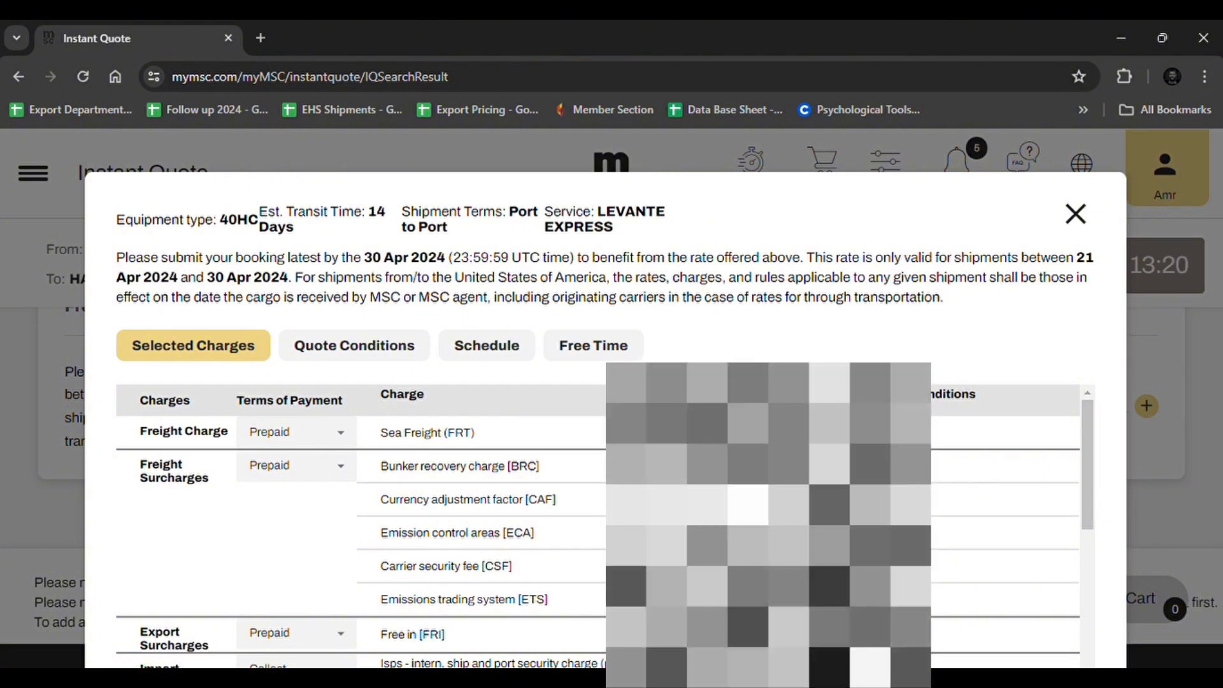
left_click(1075, 214)
Add one 40' High Cube at the April rate to the cart and open the cart.
scroll(808, 322, "up", 10)
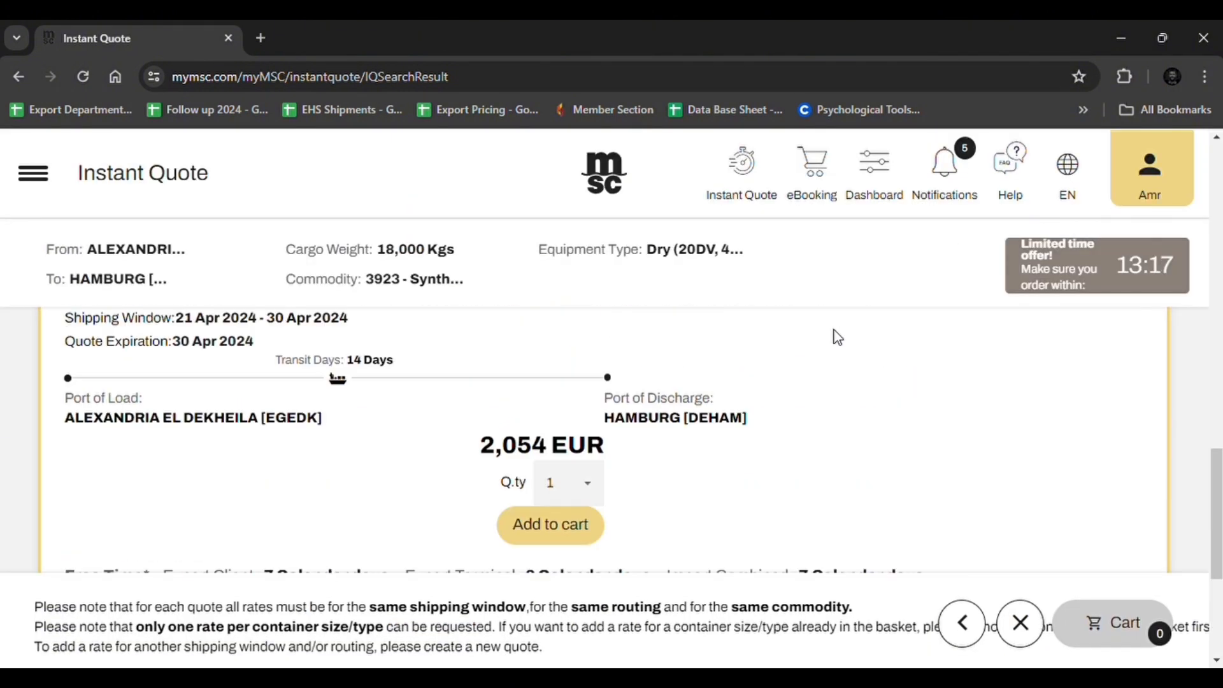
scroll(838, 337, "up", 2)
scroll(881, 450, "down", 6)
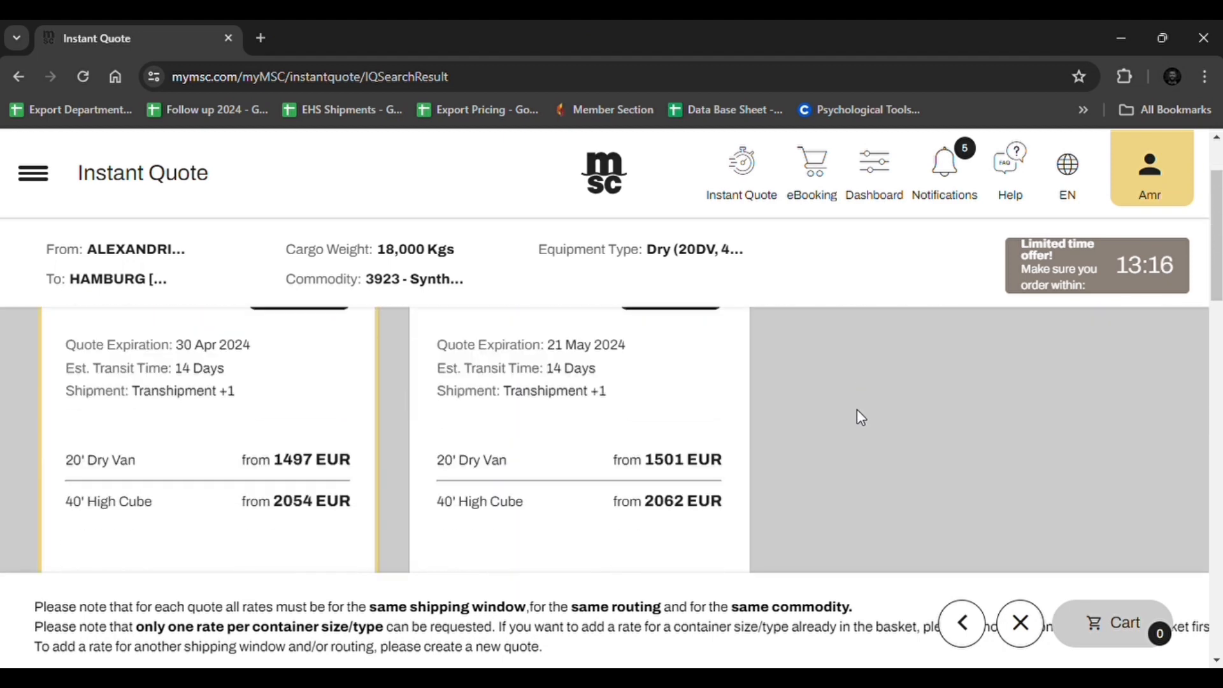
scroll(611, 318, "down", 7)
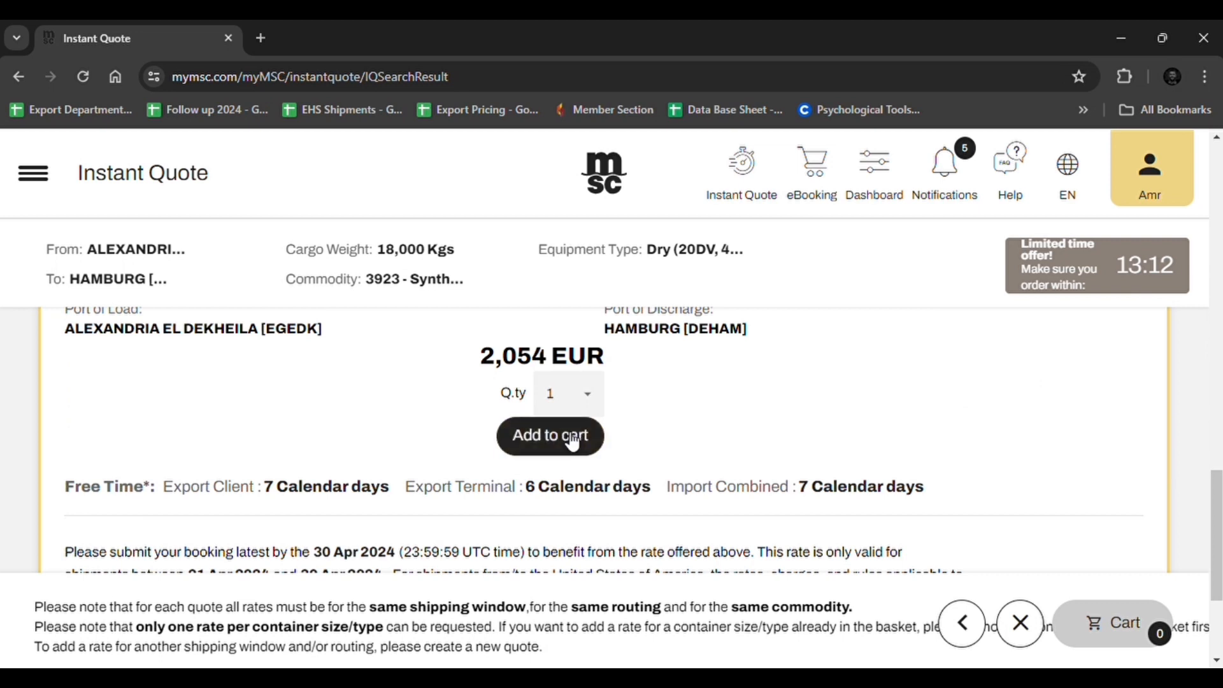
left_click(570, 438)
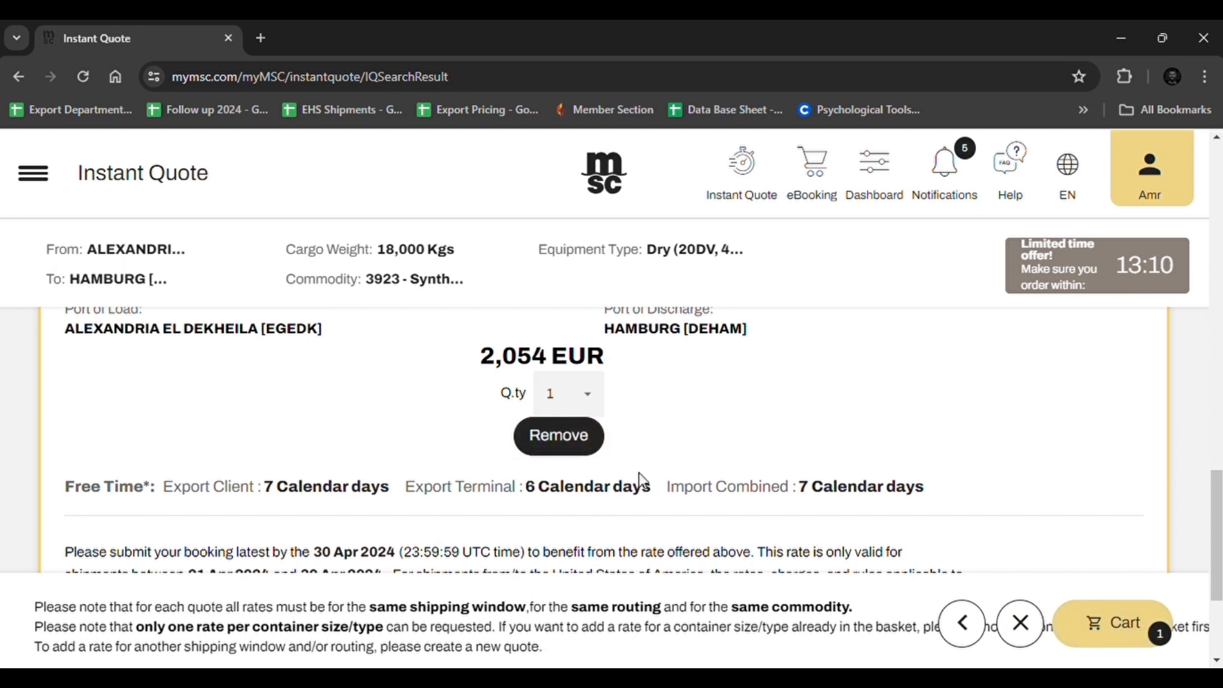
left_click(1115, 630)
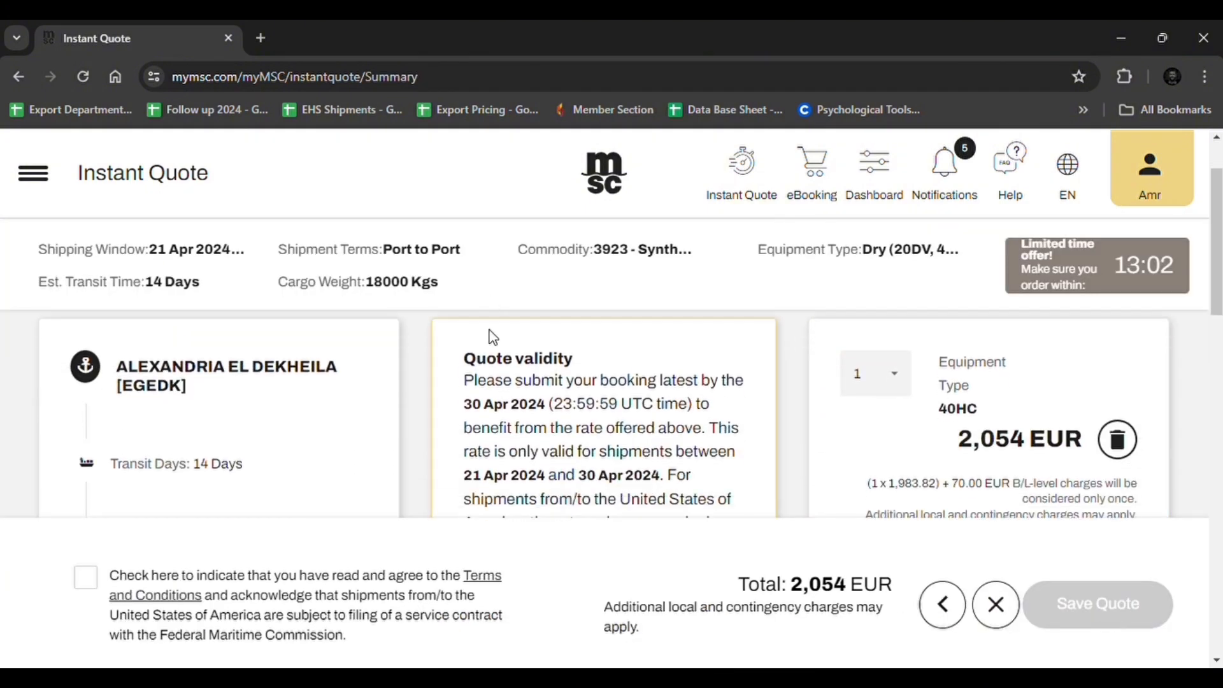
Review the quote summary's route details, quote conditions, payment terms and total for the 40HC container.
scroll(426, 417, "up", 2)
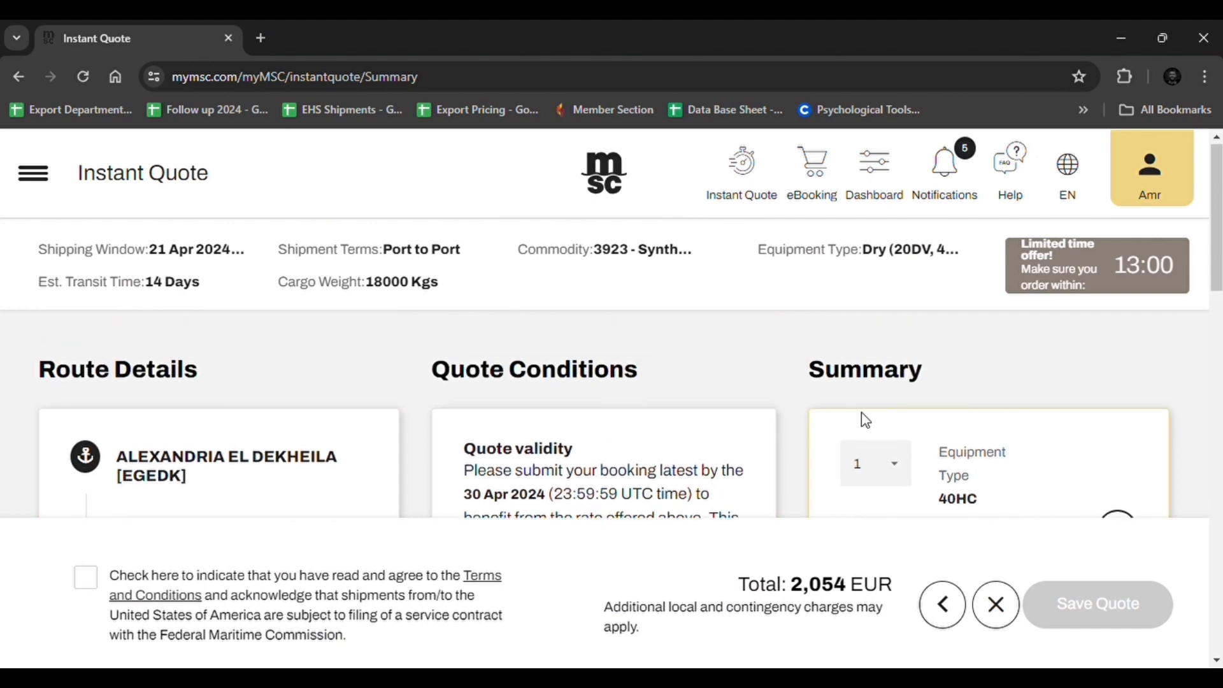
scroll(688, 437, "down", 2)
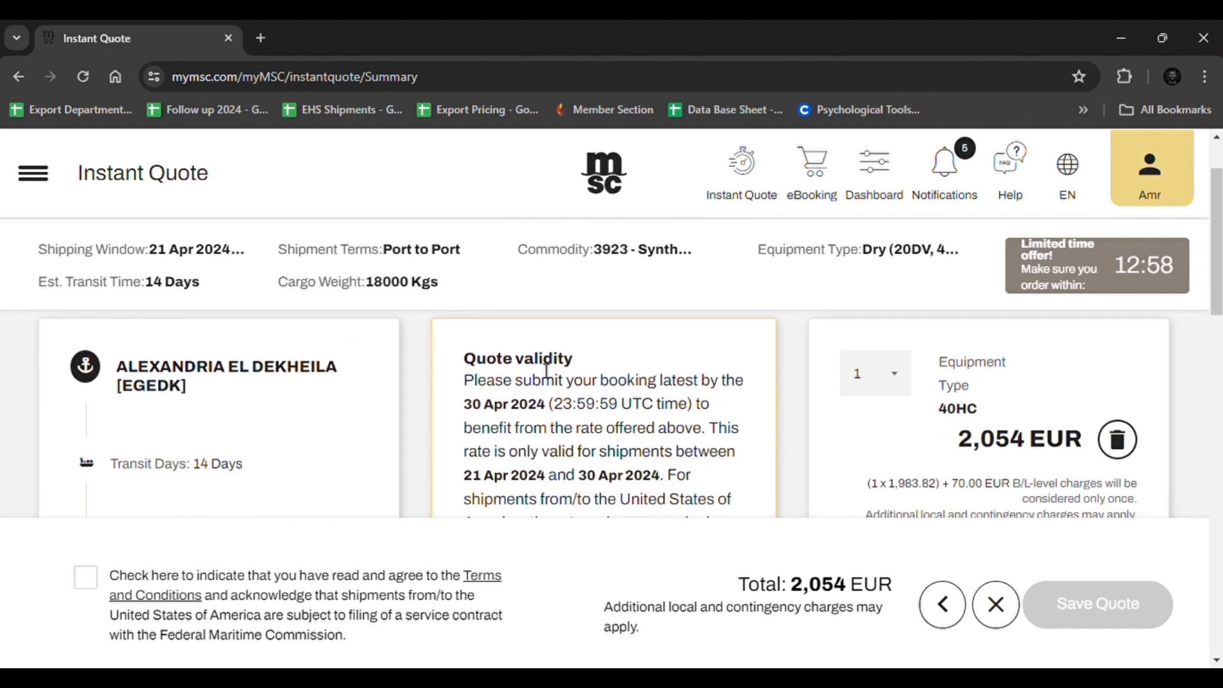
scroll(732, 401, "down", 4)
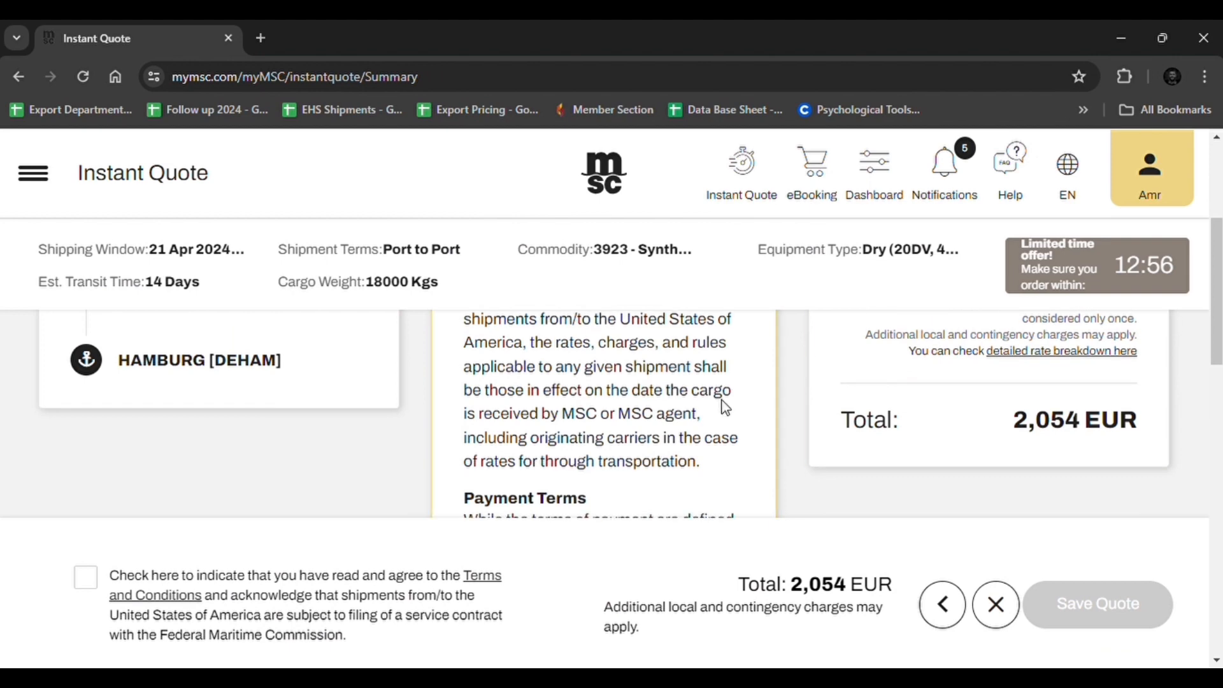
scroll(626, 396, "down", 5)
scroll(626, 397, "down", 8)
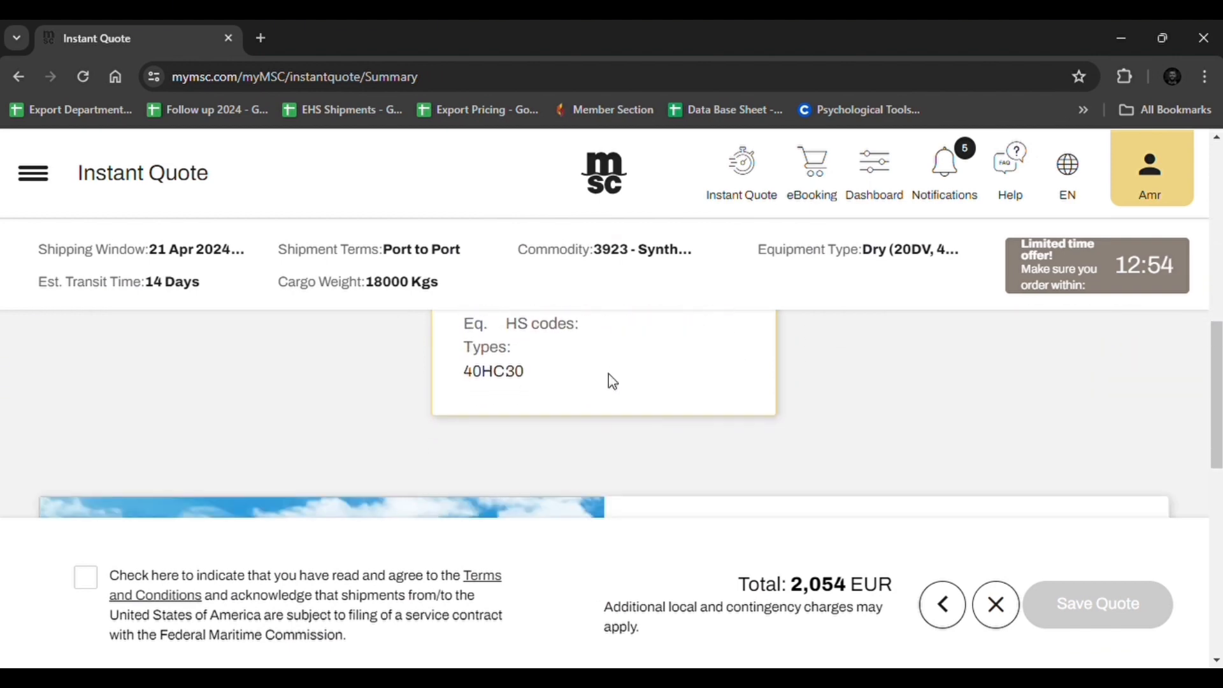
scroll(566, 368, "down", 3)
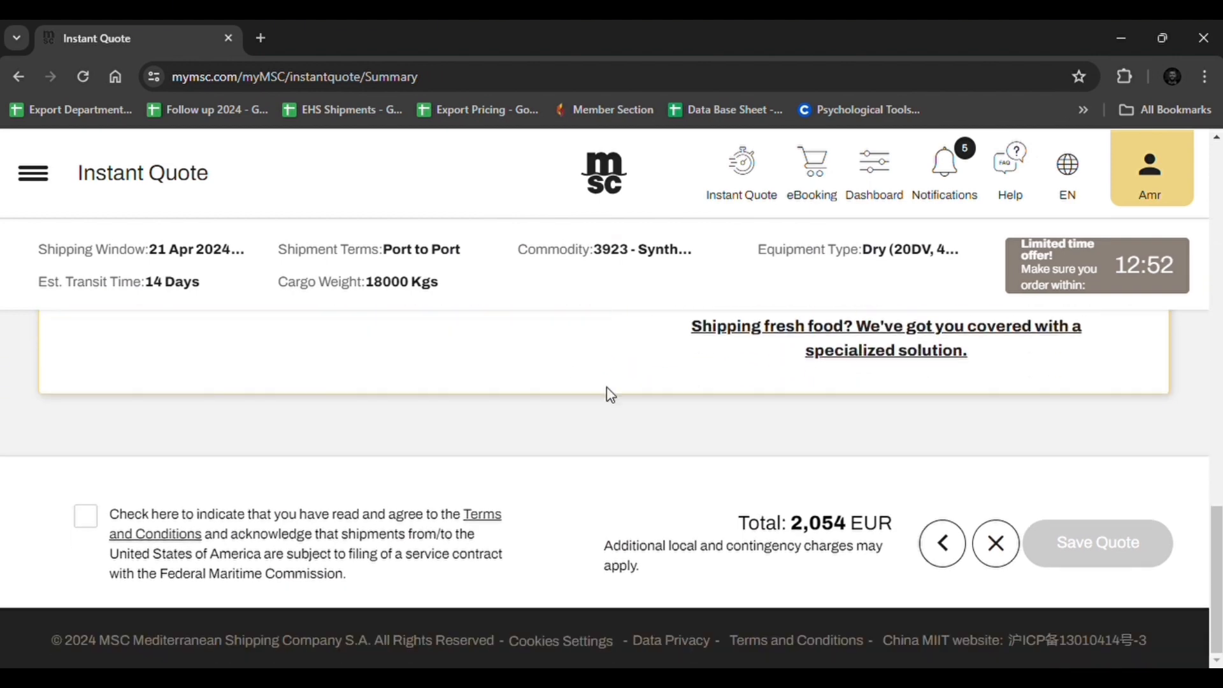
Agree to the Terms and Conditions and save the quote.
scroll(389, 429, "up", 3)
scroll(388, 429, "down", 3)
left_click(85, 516)
left_click(1119, 554)
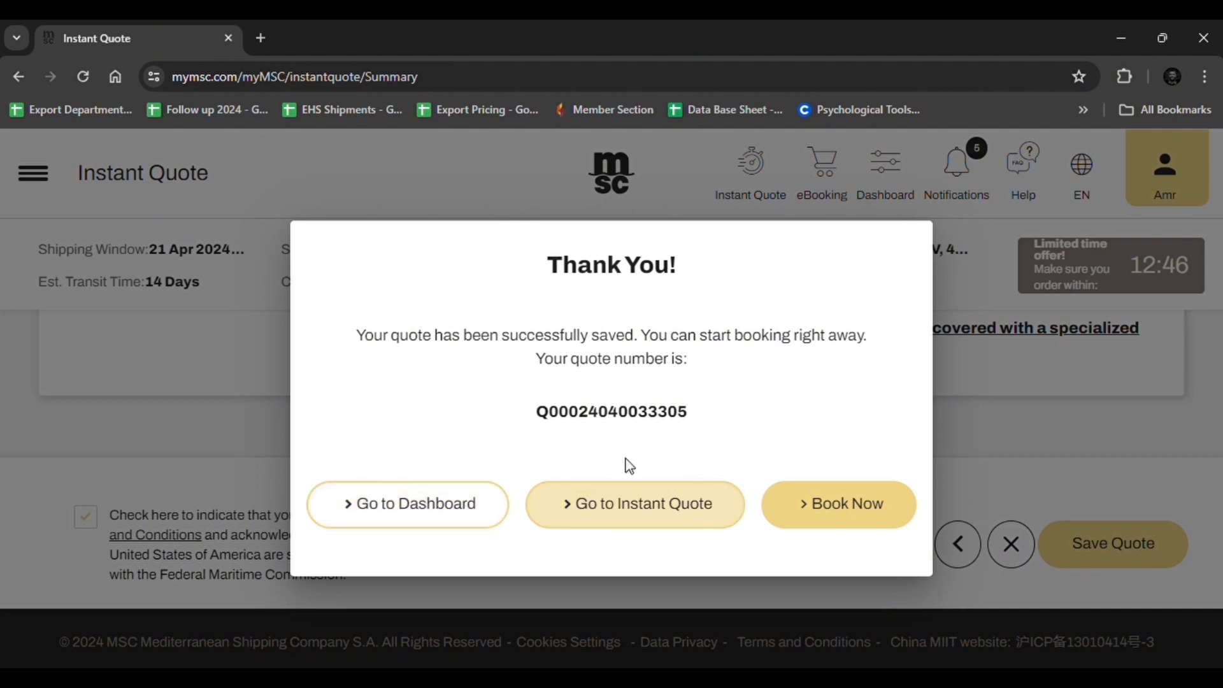
Highlight the saved quote's number and start a booking from this quote.
left_click(853, 503)
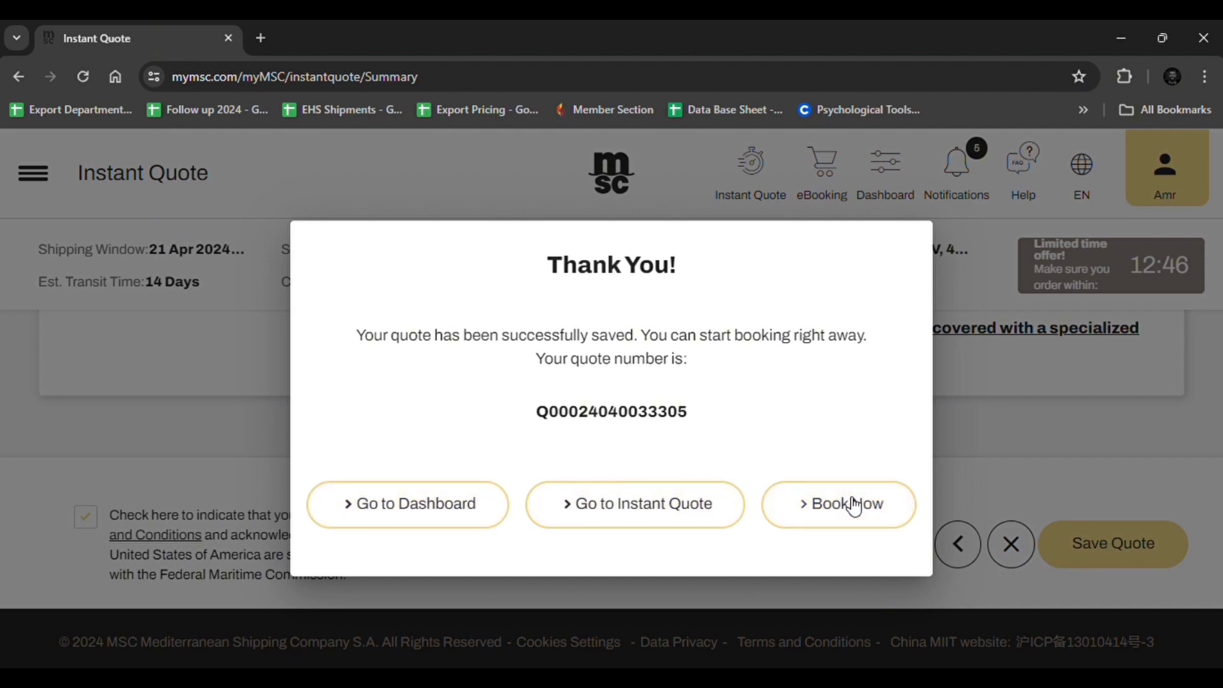
double_click(641, 414)
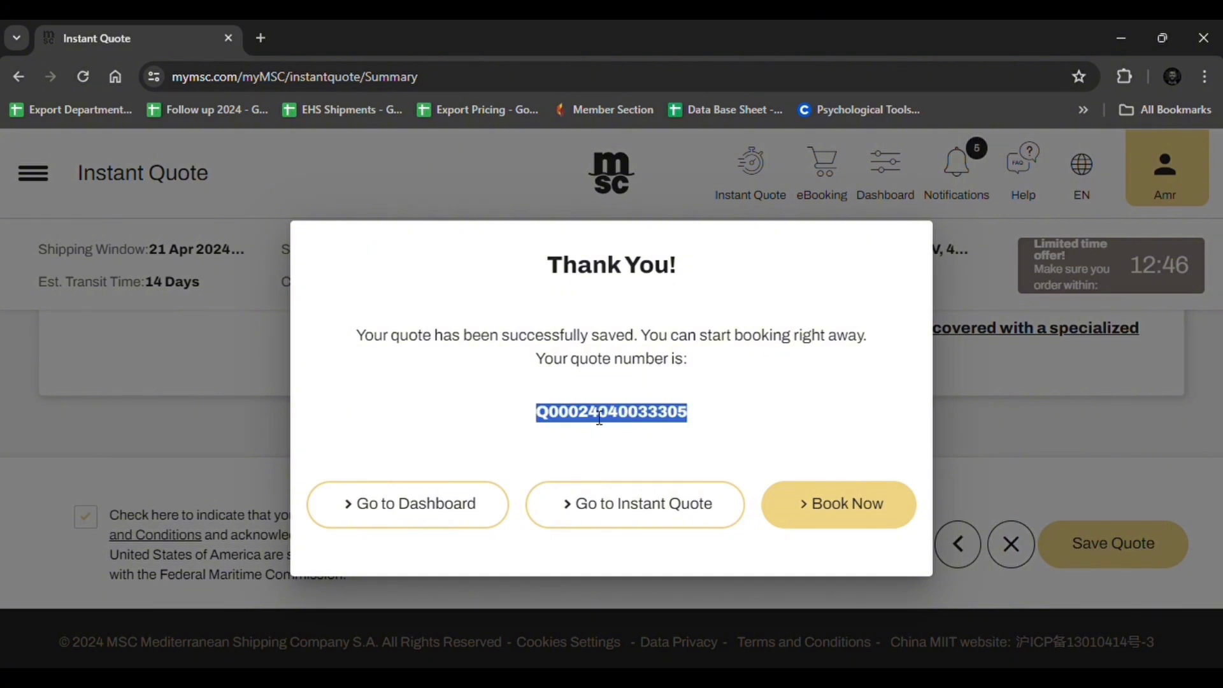
left_click(824, 505)
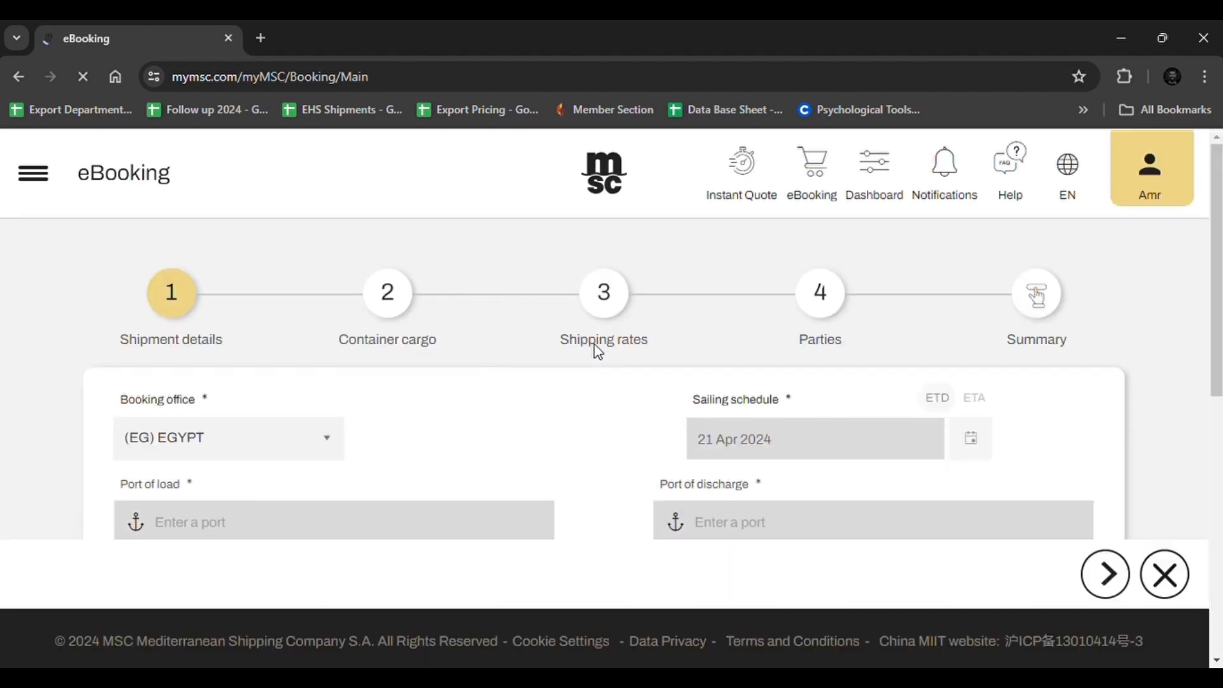
Select the MSC FAIRFIELD/NL417R sailing departing 01 May 2024 for the booking from Alexandria El Dekheila to Hamburg.
scroll(352, 338, "down", 1)
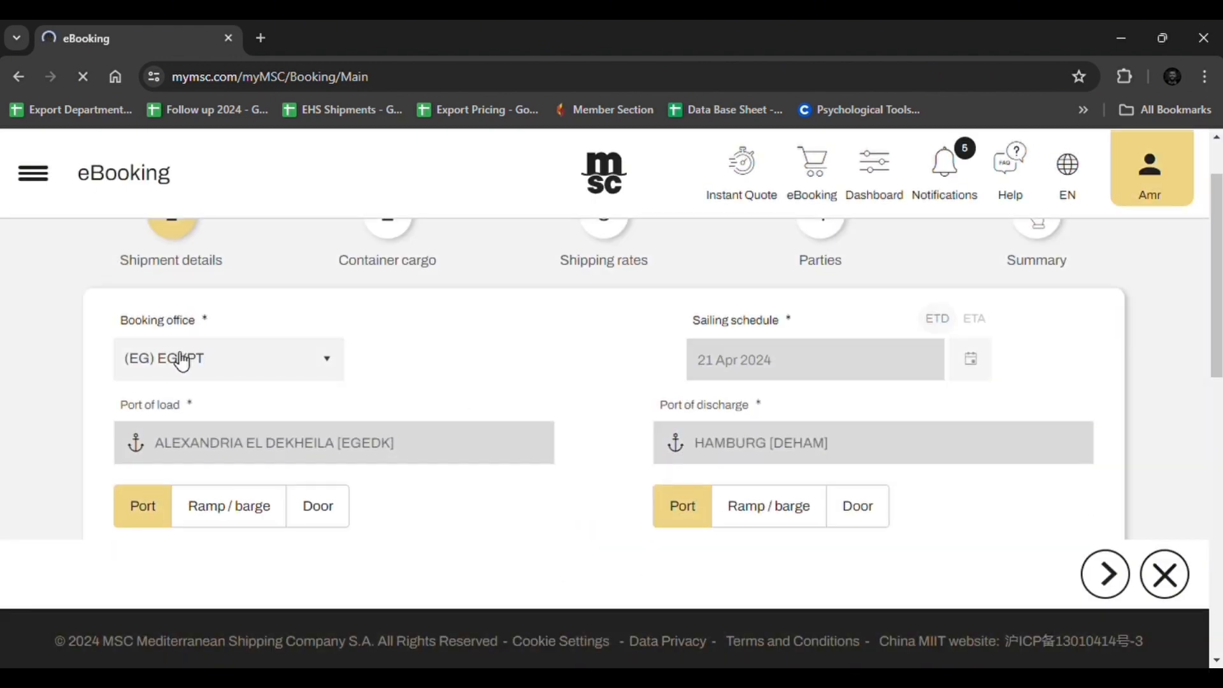
scroll(702, 439, "down", 3)
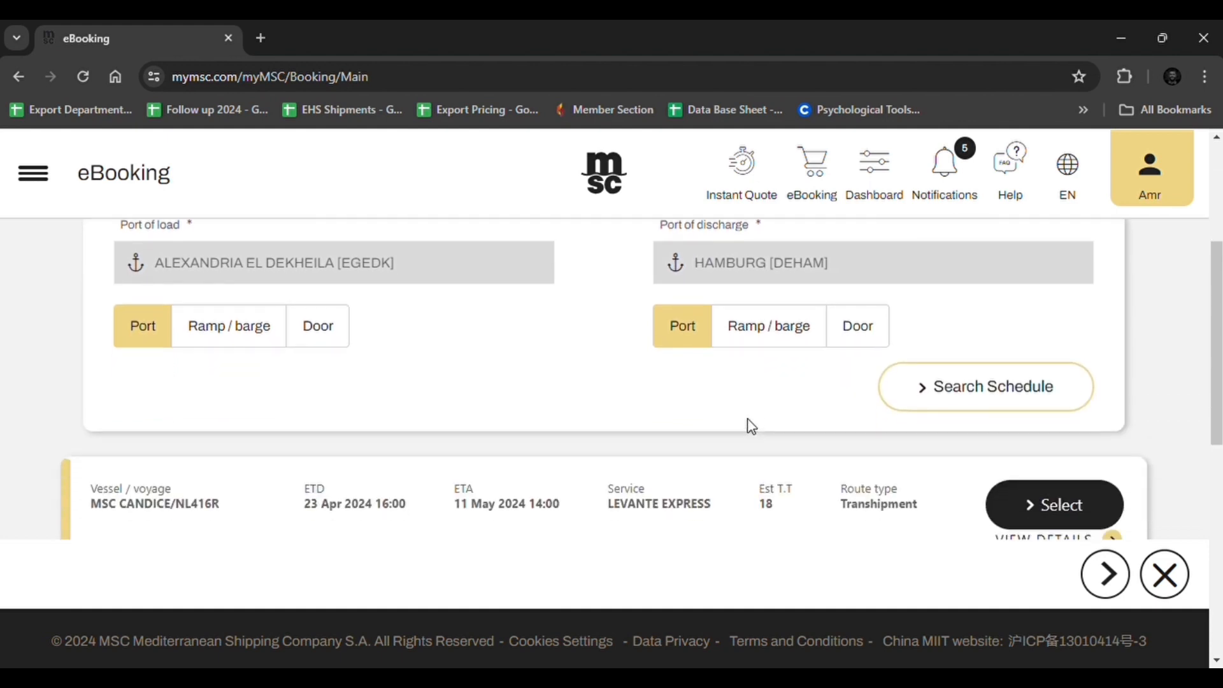
scroll(652, 357, "down", 3)
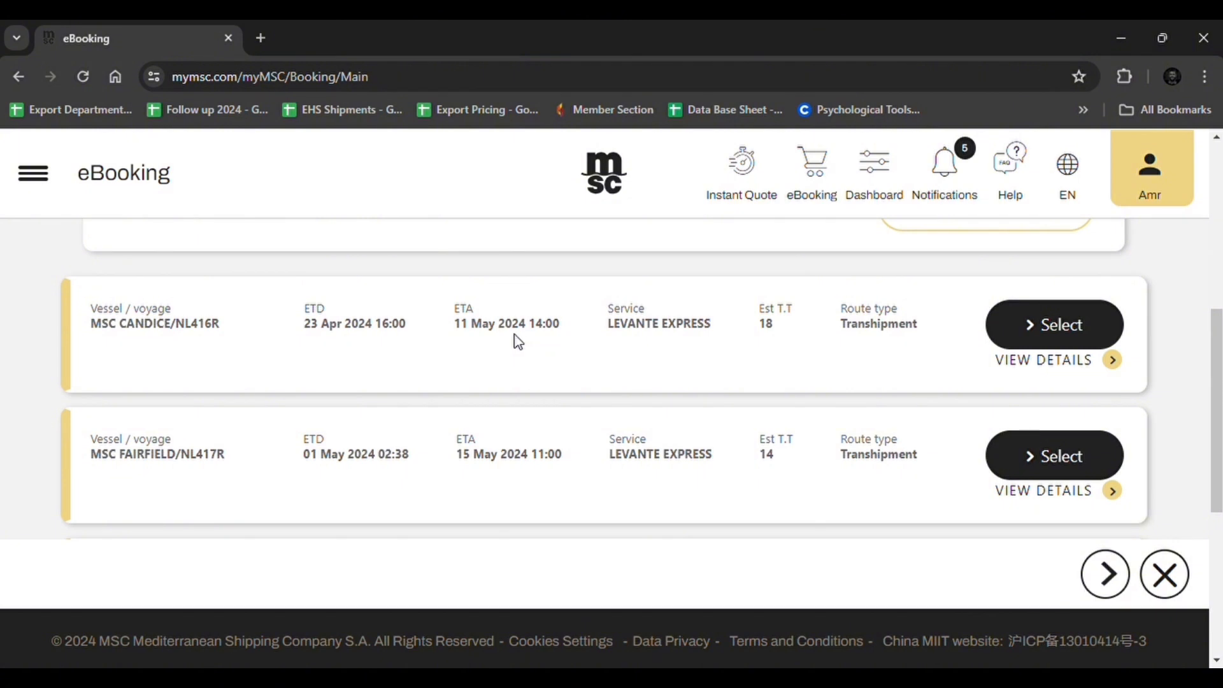
scroll(519, 342, "down", 2)
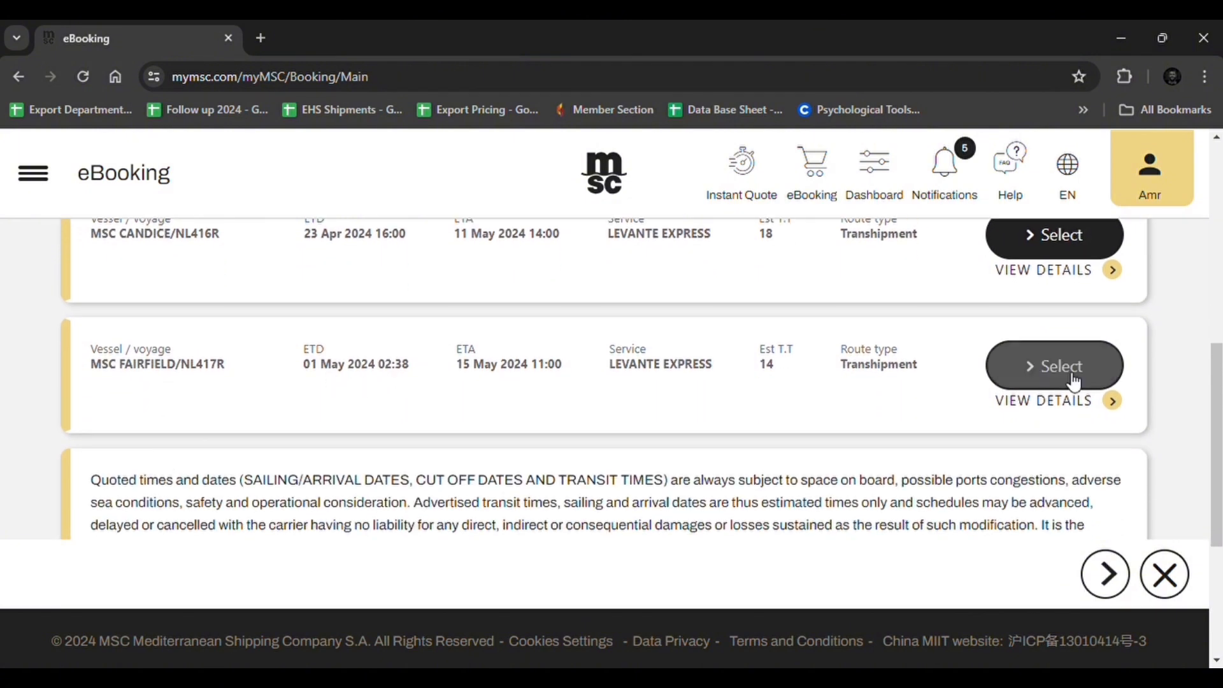
left_click(1039, 374)
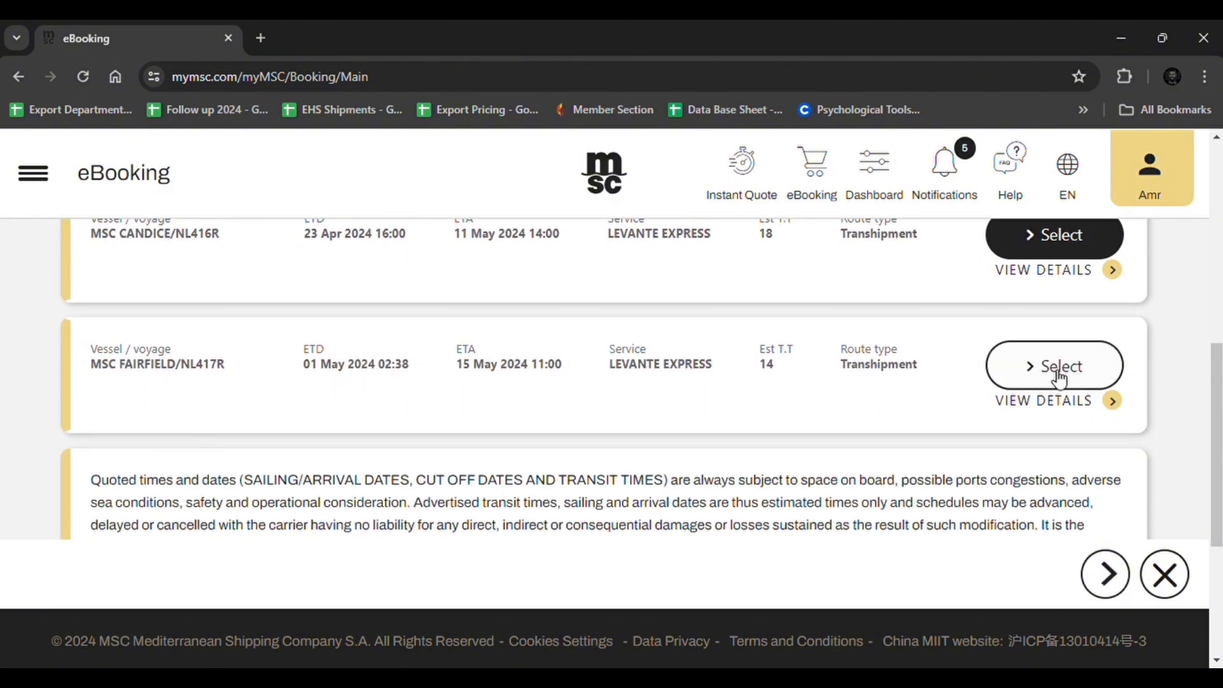
scroll(1079, 537, "down", 2)
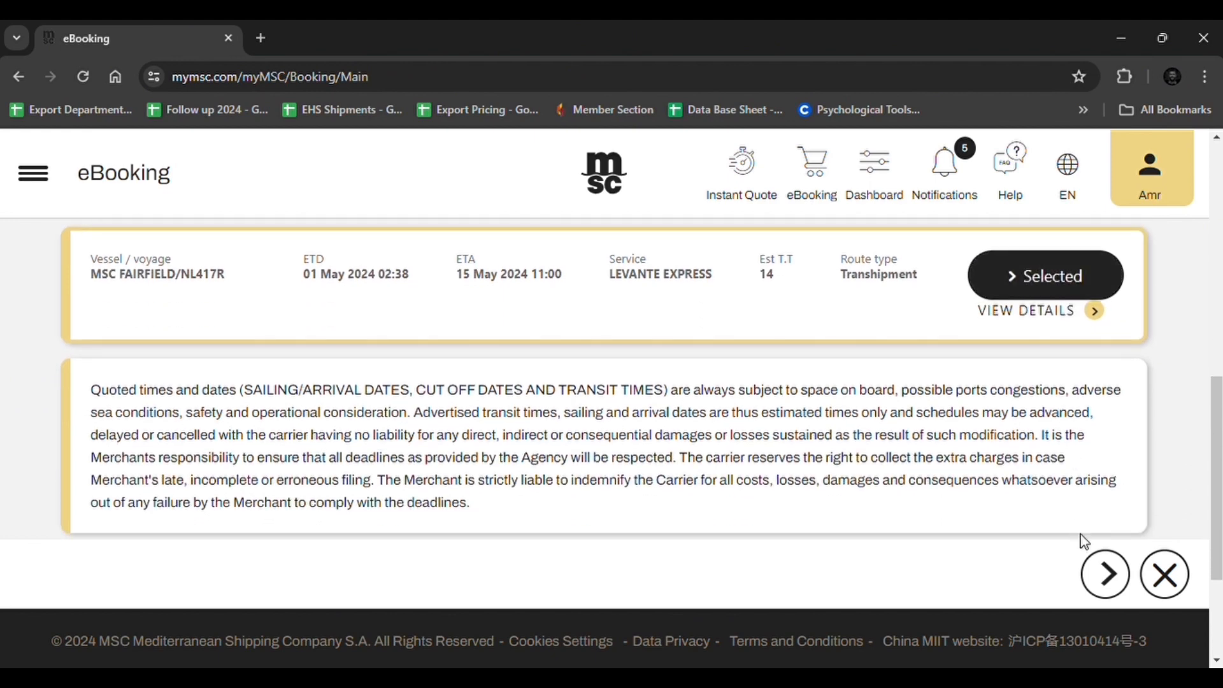
Continue with the selected sailing to the container cargo stage and look over the cargo list's HS code section.
scroll(1077, 529, "down", 3)
left_click(1105, 573)
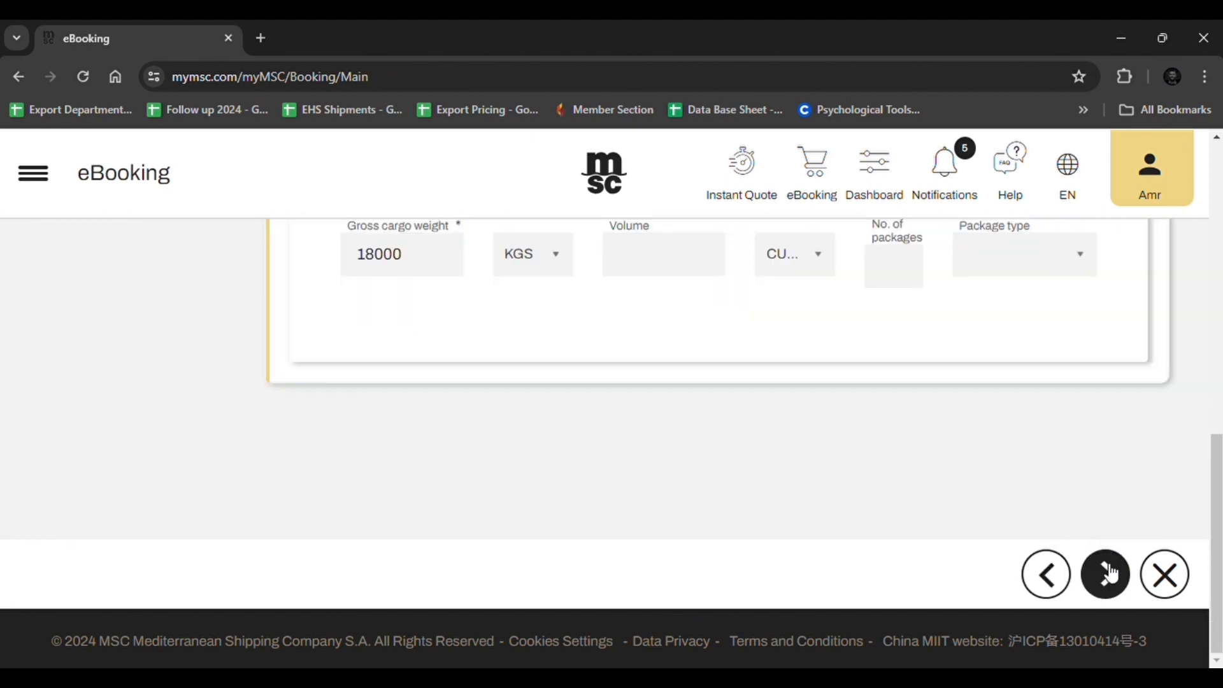
scroll(745, 376, "up", 6)
scroll(637, 357, "down", 1)
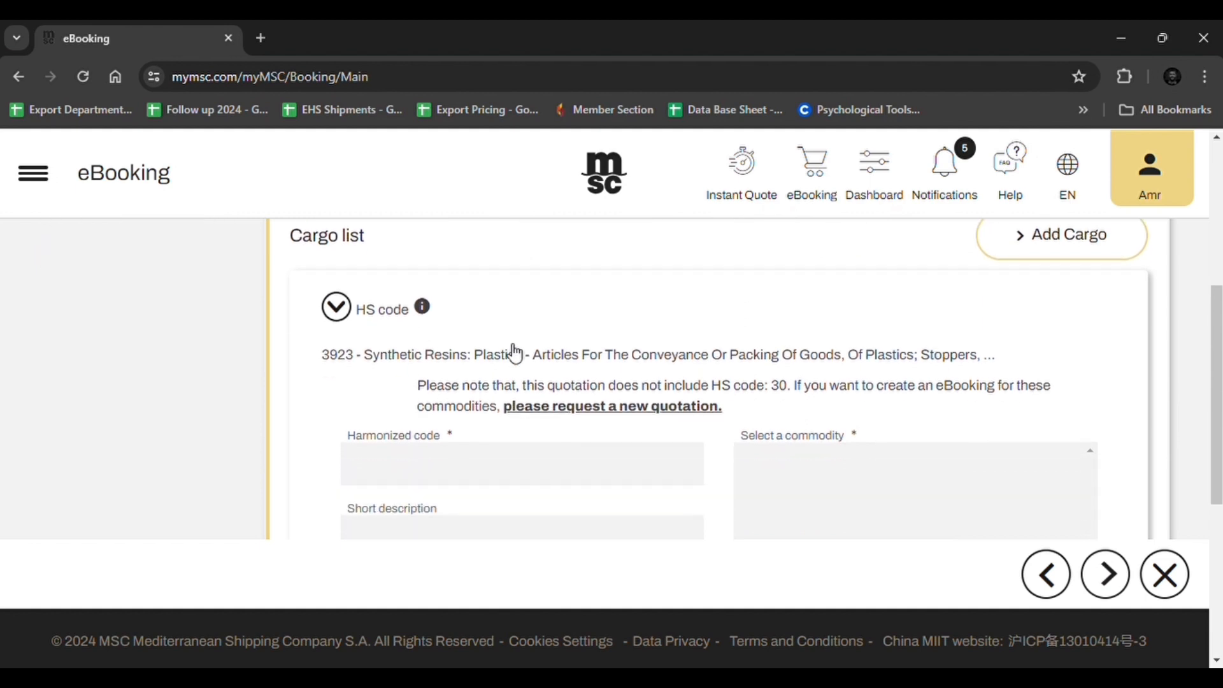
scroll(442, 431, "down", 1)
Set the cargo's harmonized code to 392329 - Of other plastics.
left_click(469, 382)
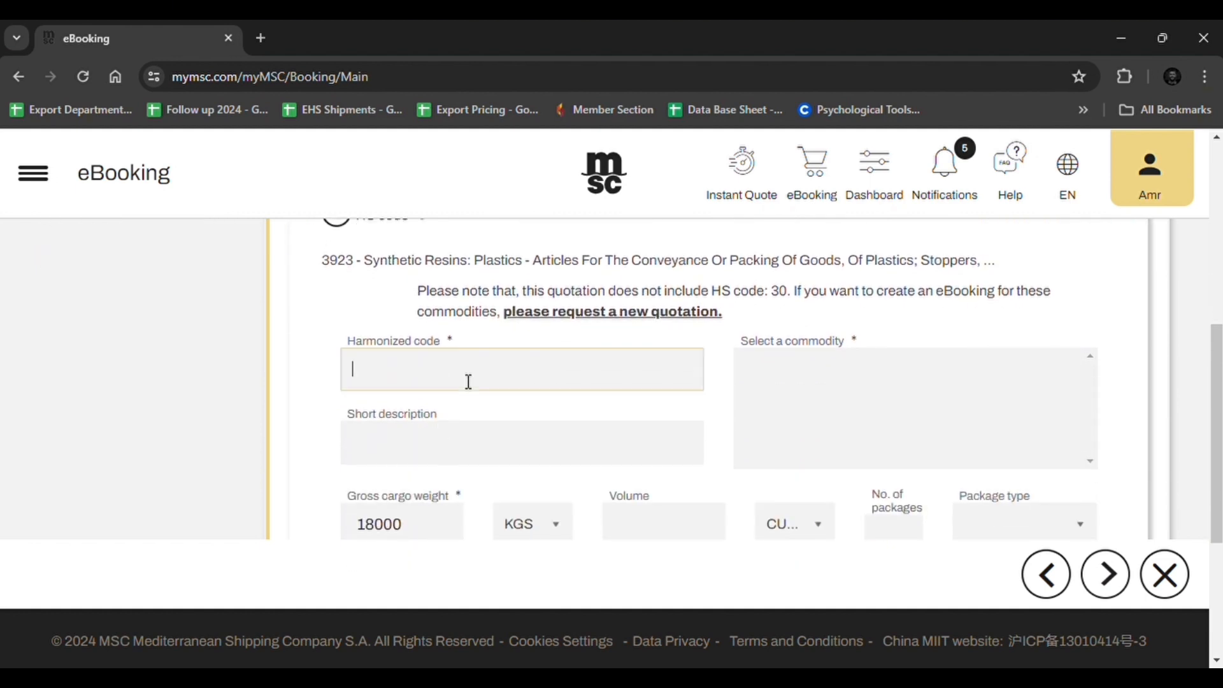
left_click(808, 388)
left_click(495, 440)
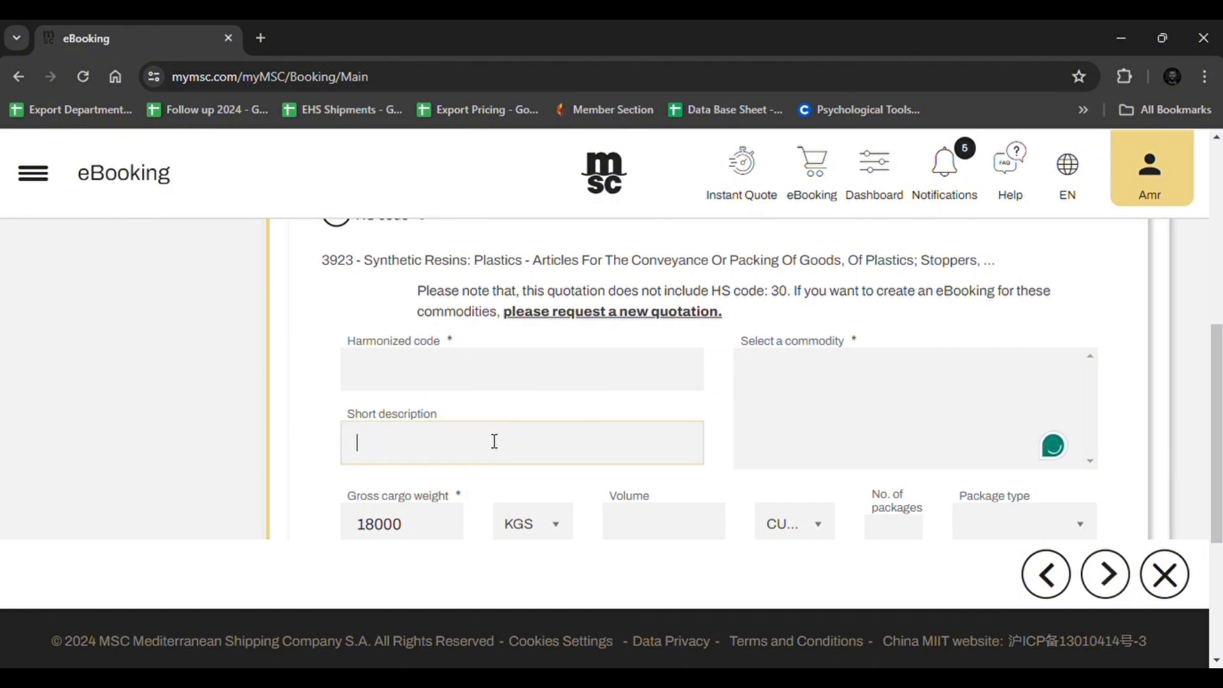
left_click(339, 411)
scroll(408, 411, "down", 1)
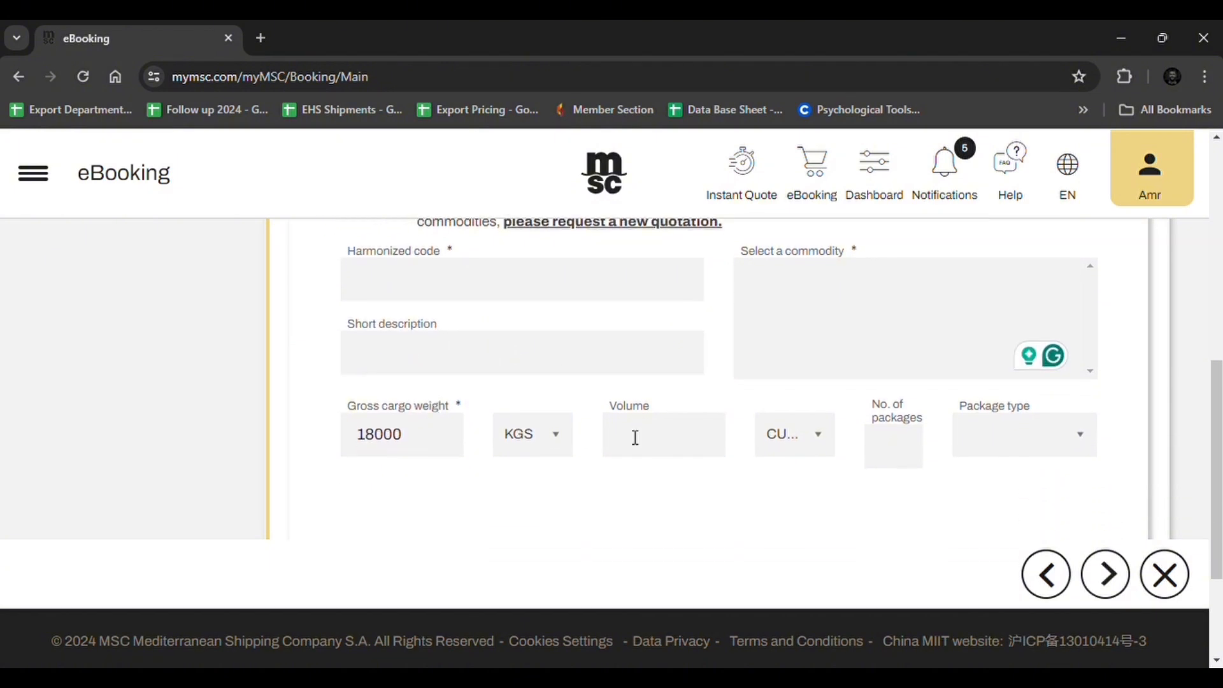
scroll(546, 327, "up", 1)
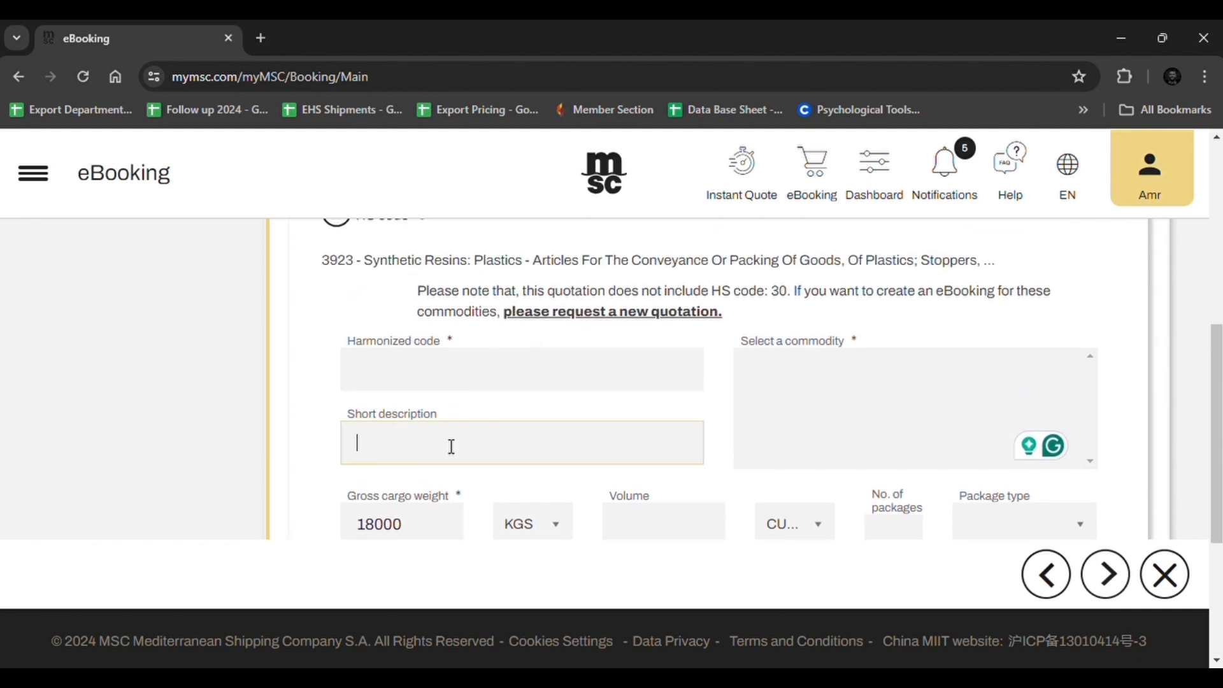
left_click(466, 368)
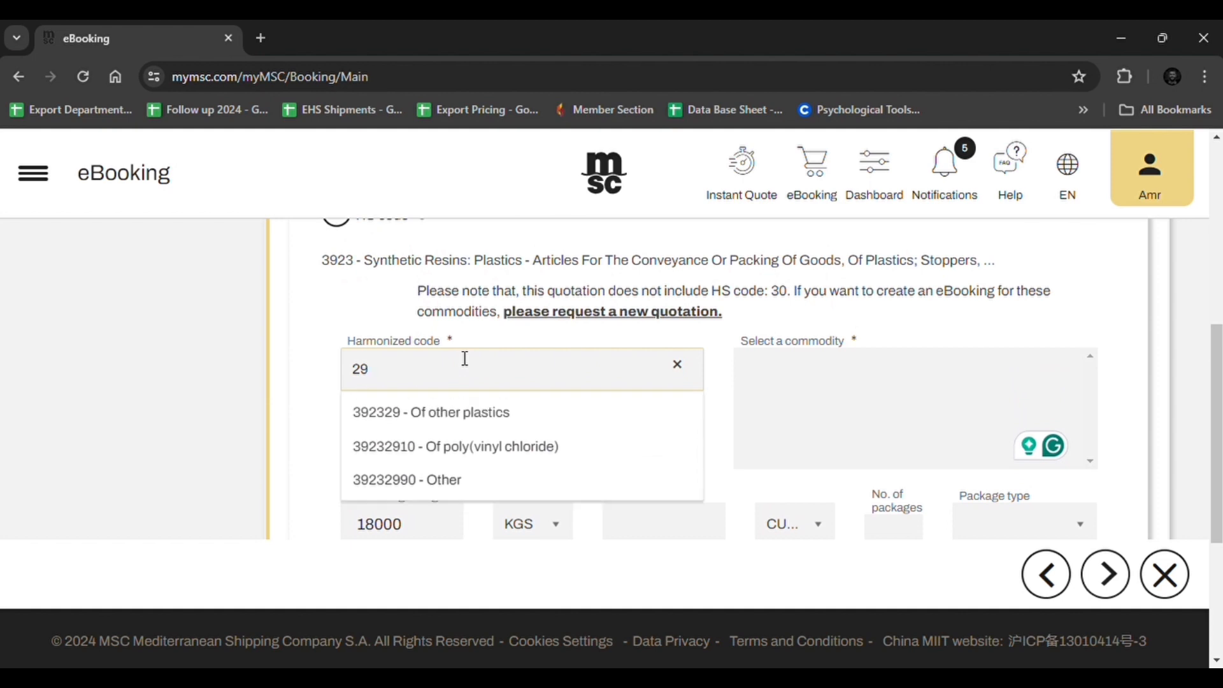
left_click(446, 414)
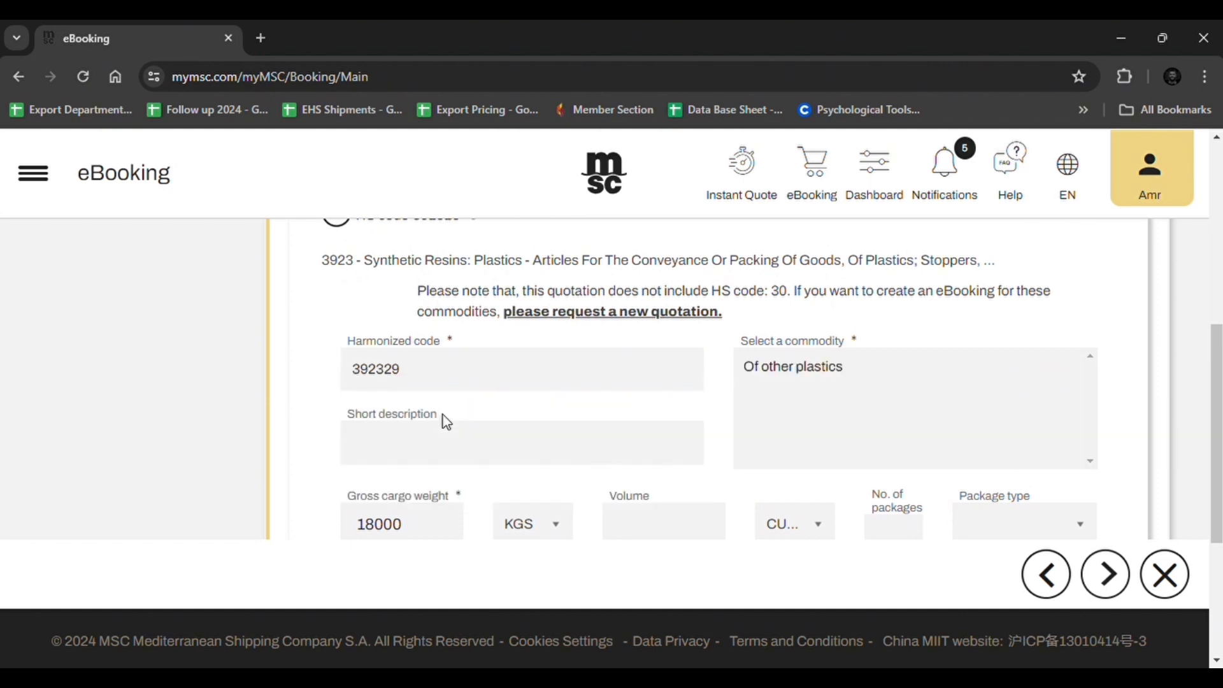
Enter Plastics as the cargo's short description and set the number of packages to 10.
left_click(491, 464)
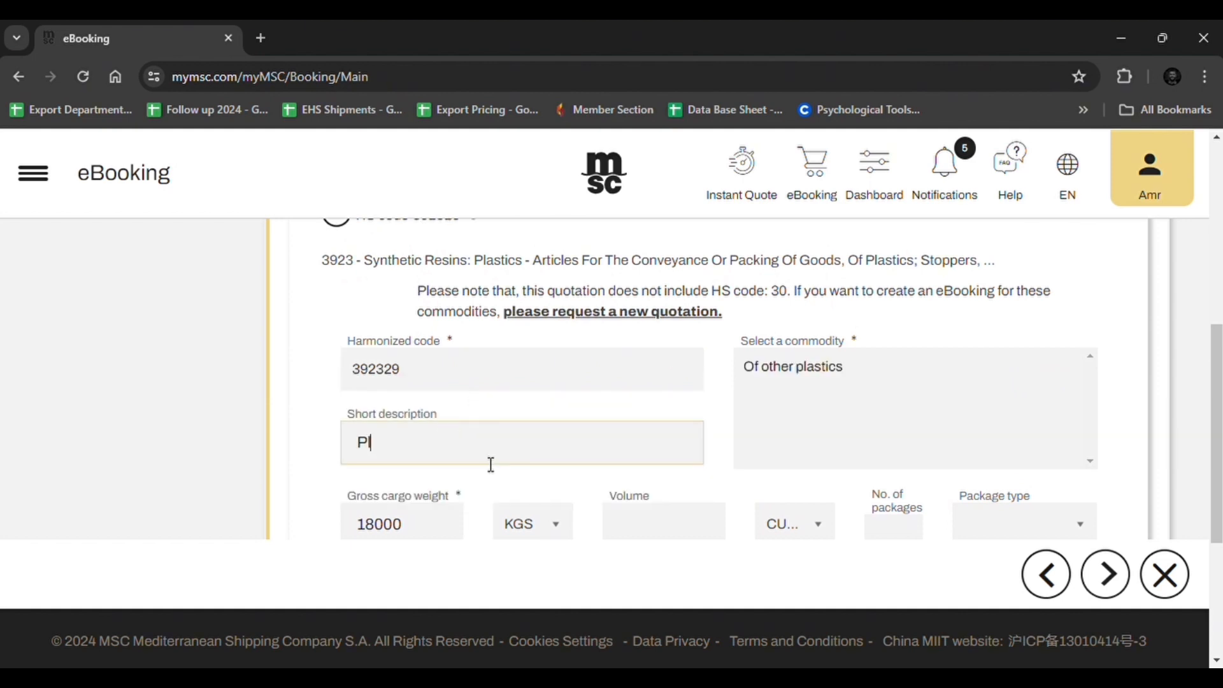
scroll(626, 396, "down", 3)
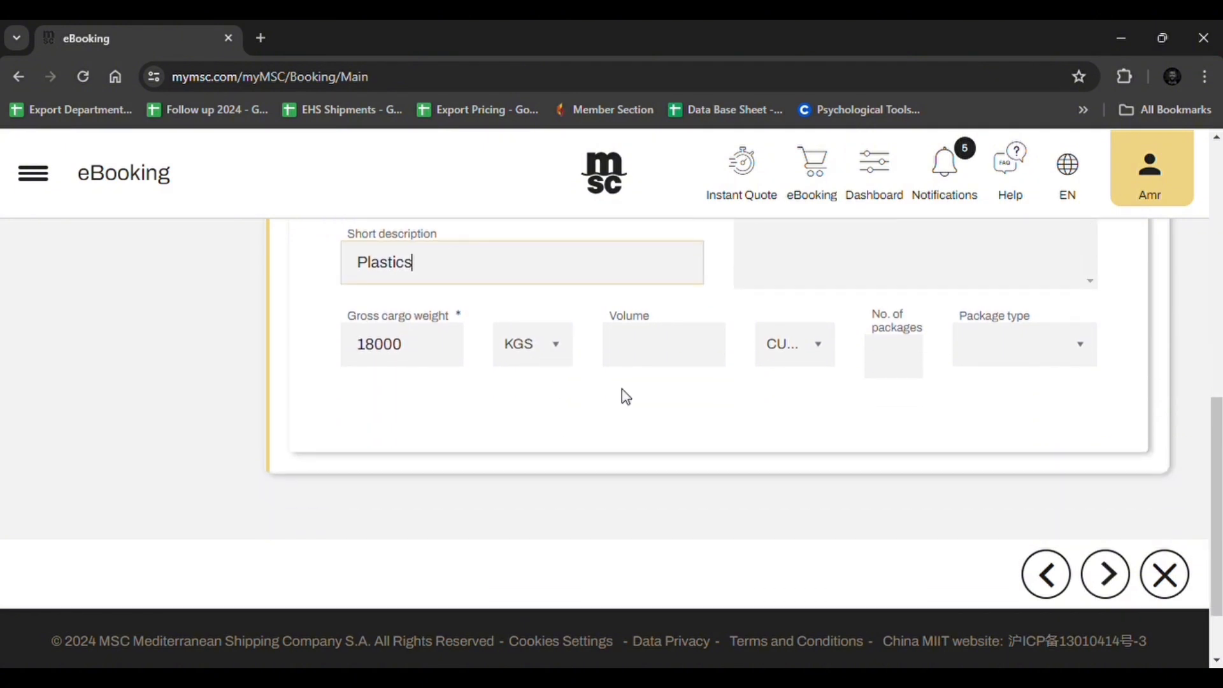
left_click(909, 373)
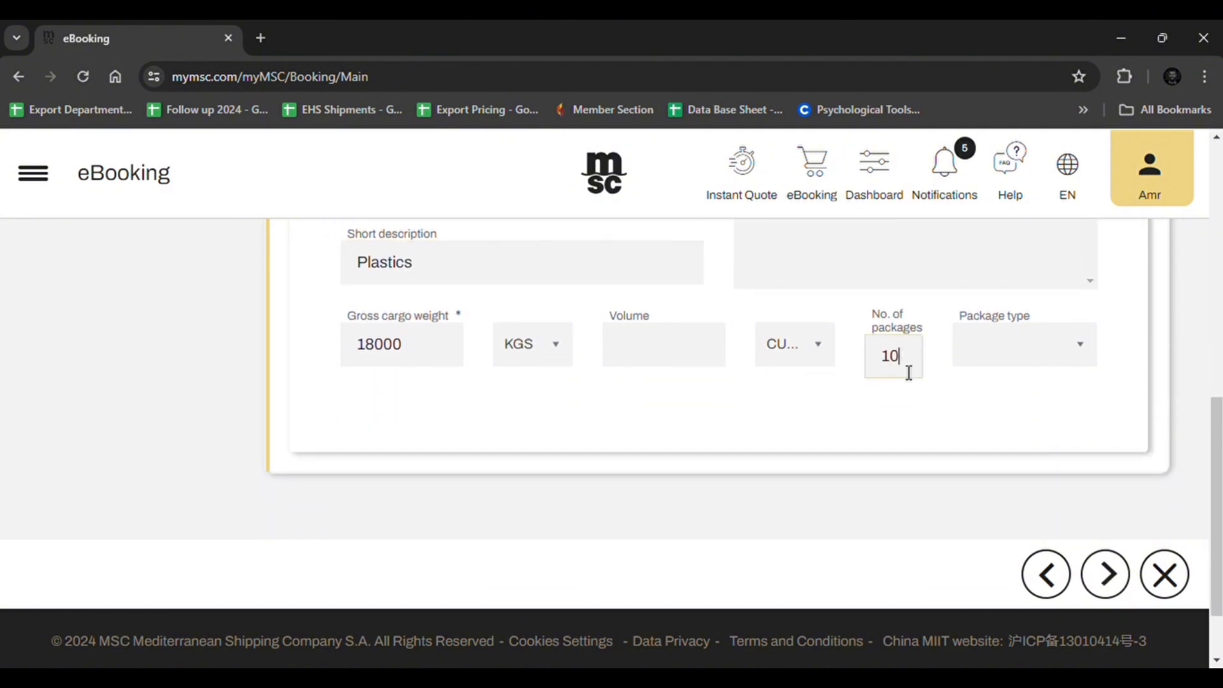
Set the cargo's package type to BAG.
left_click(1078, 349)
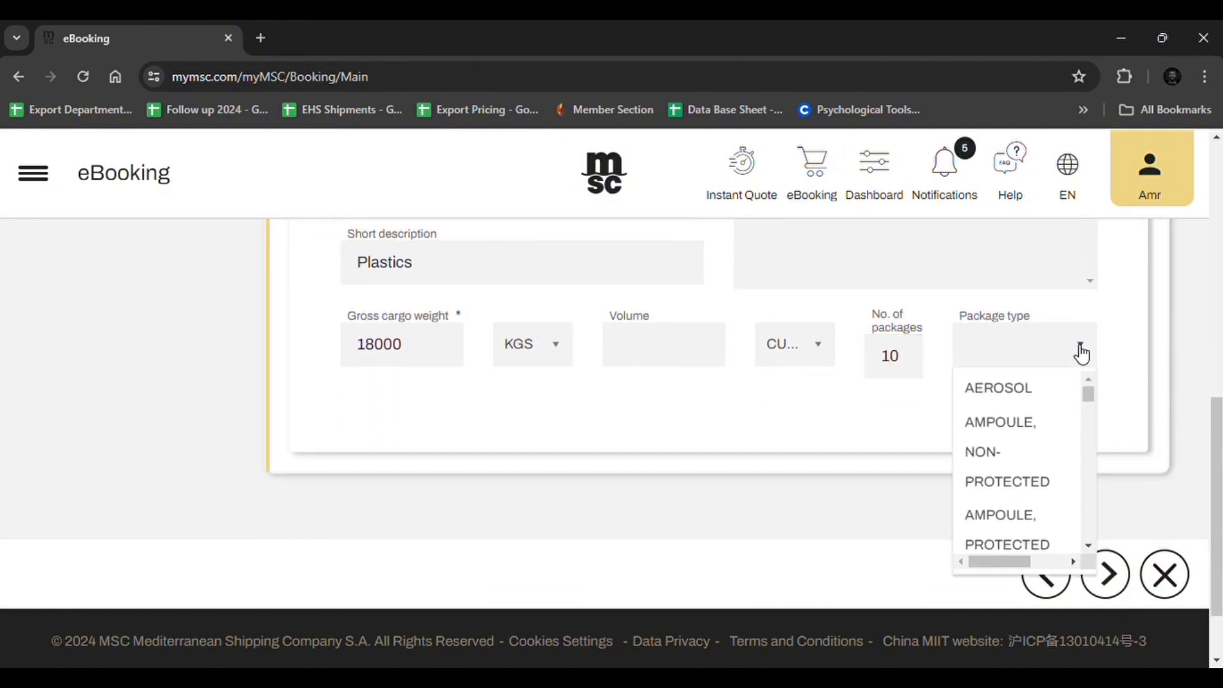
key("p")
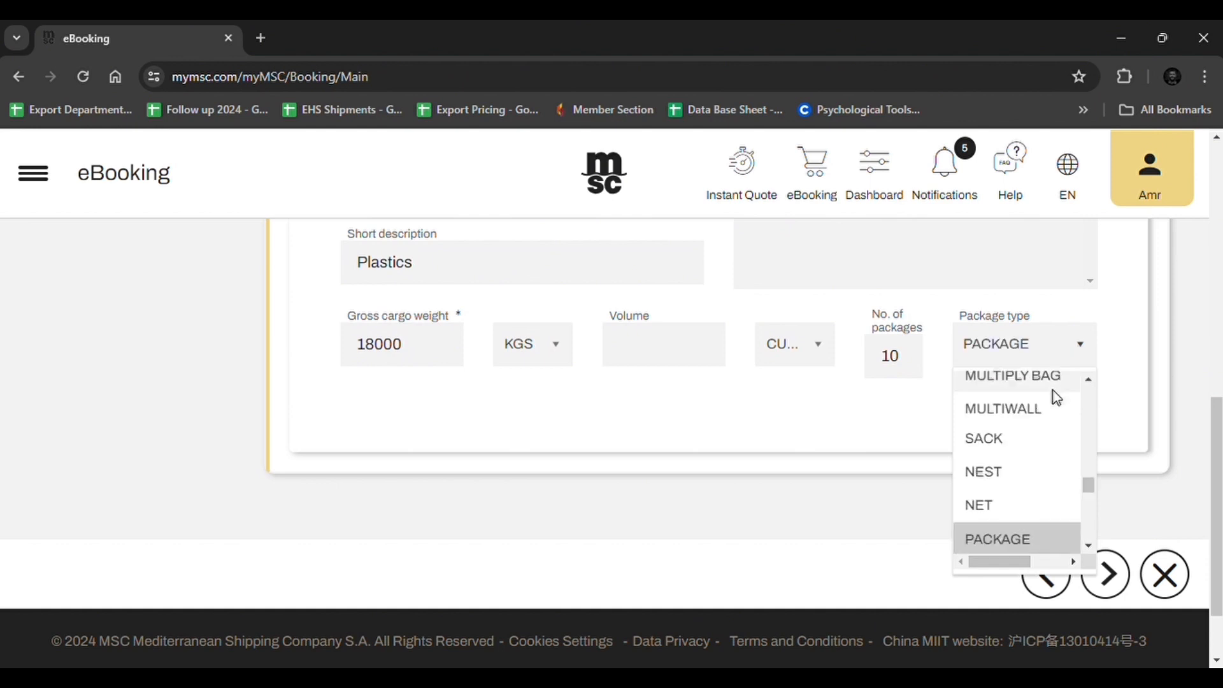
key("Down")
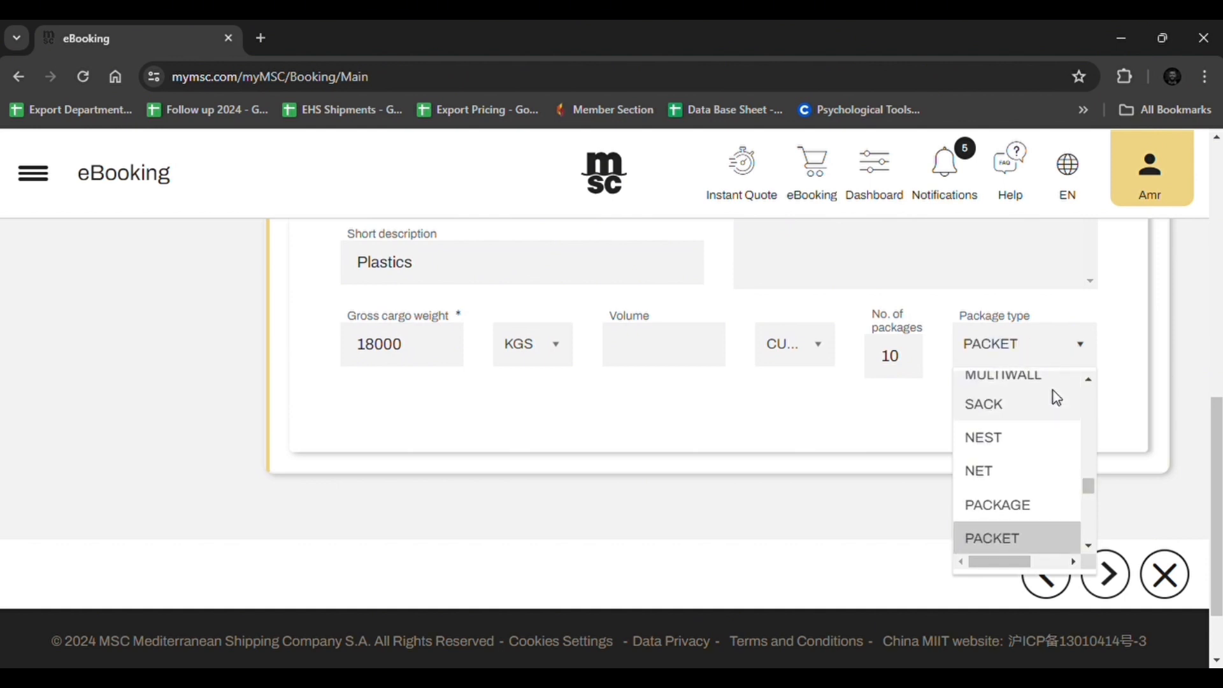
key("a")
key("l")
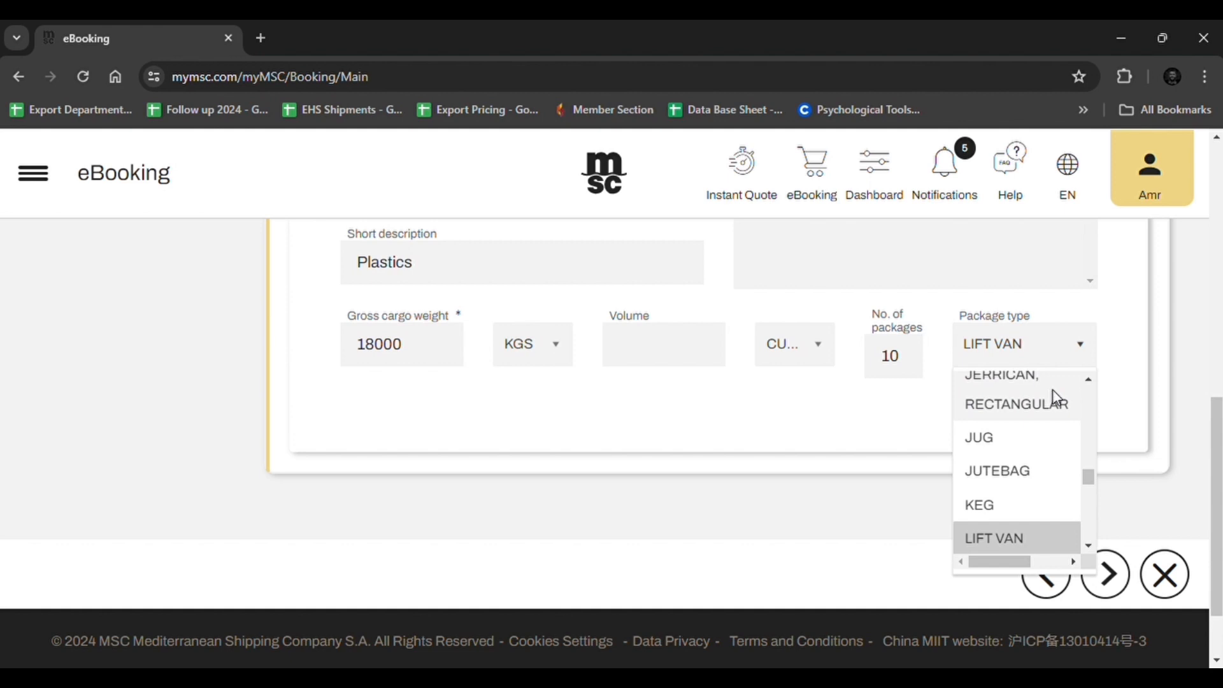
key("b")
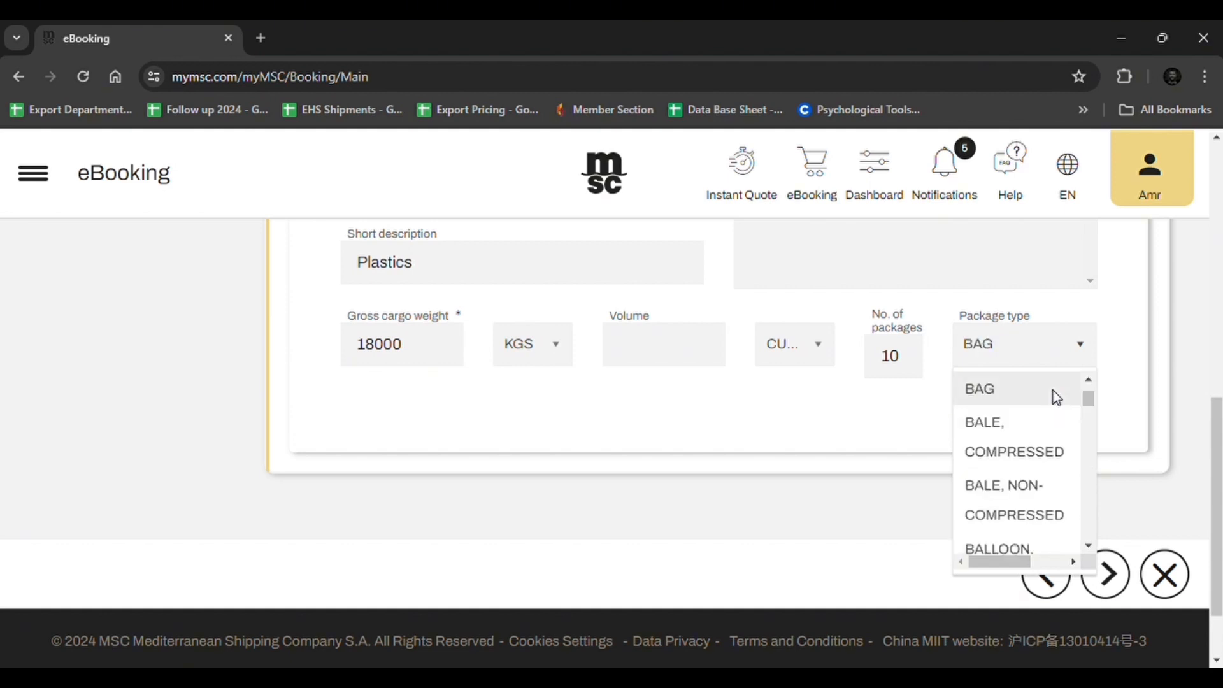
left_click(1052, 391)
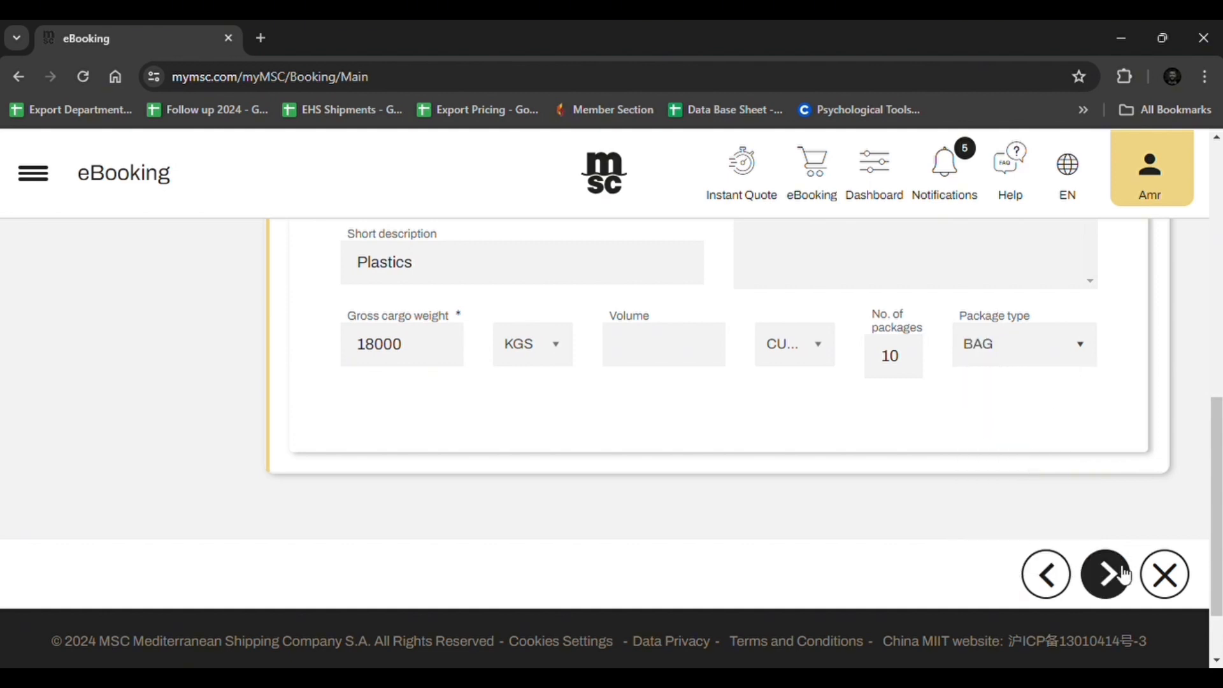
Continue to the shipping rates, keep Prepaid as the requested payment type and proceed to the parties.
left_click(1106, 575)
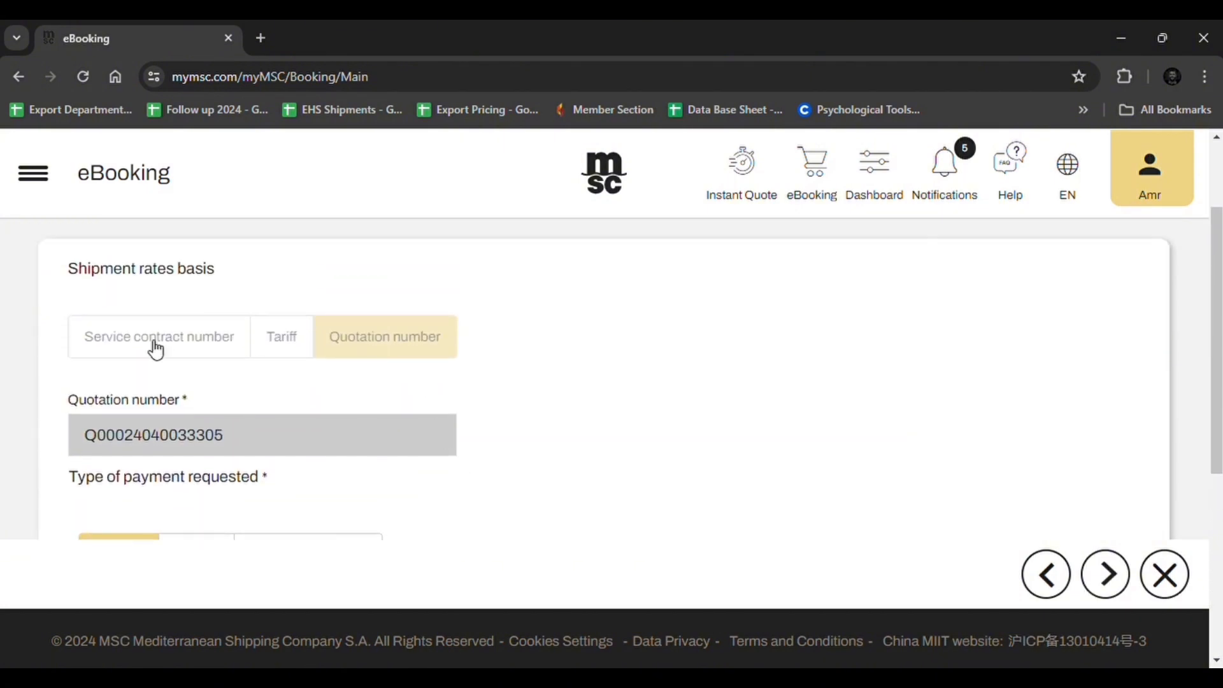
scroll(157, 440, "down", 3)
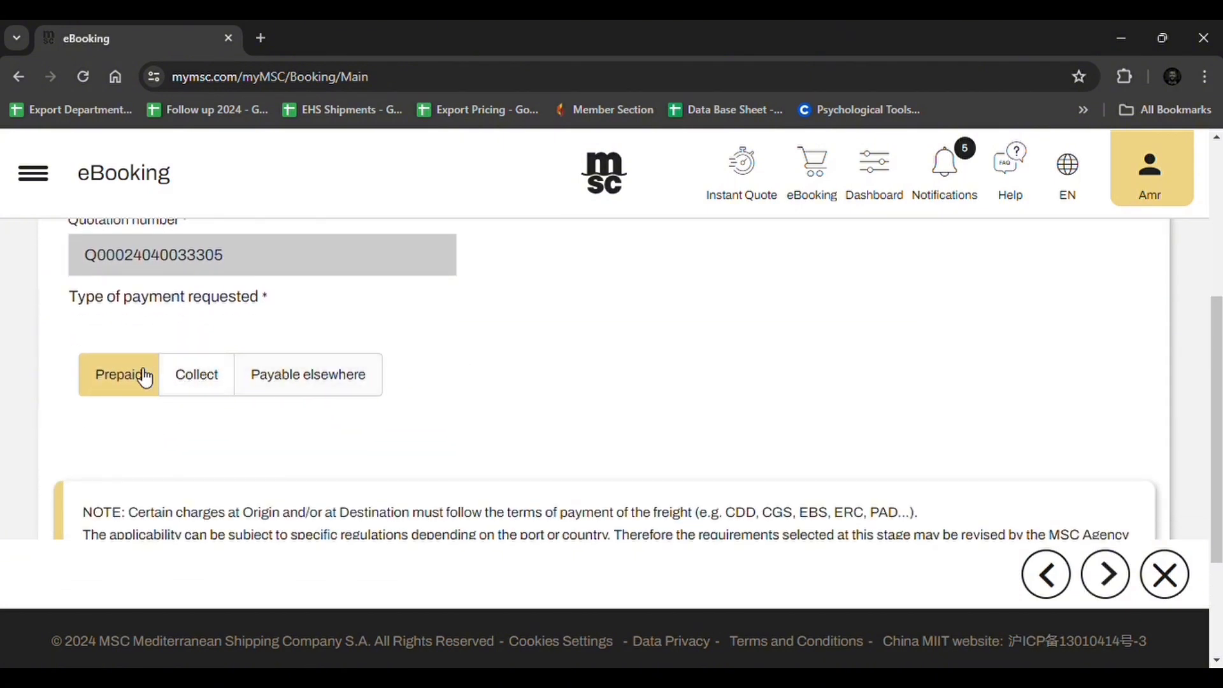
scroll(232, 418, "down", 3)
left_click(1108, 574)
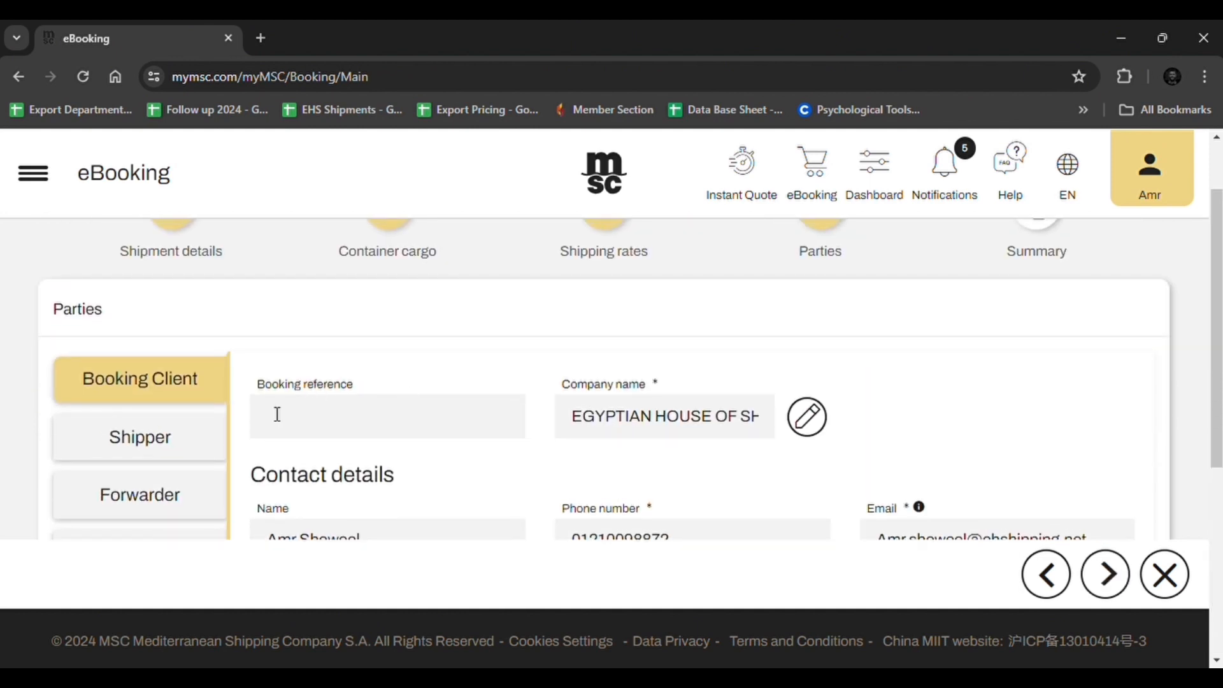
Look through the Booking Client, Shipper, Forwarder, Notify and Consignee details, leave them as they are and continue to the booking summary.
scroll(705, 299, "up", 2)
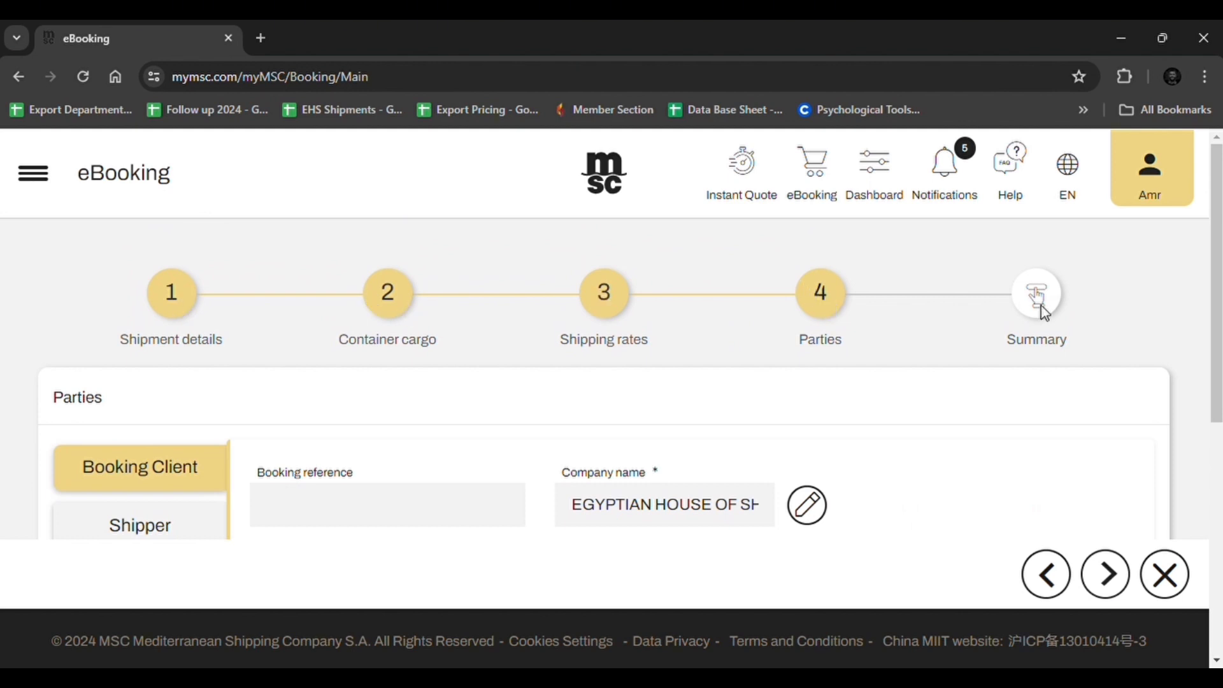
scroll(238, 396, "down", 1)
scroll(166, 396, "down", 1)
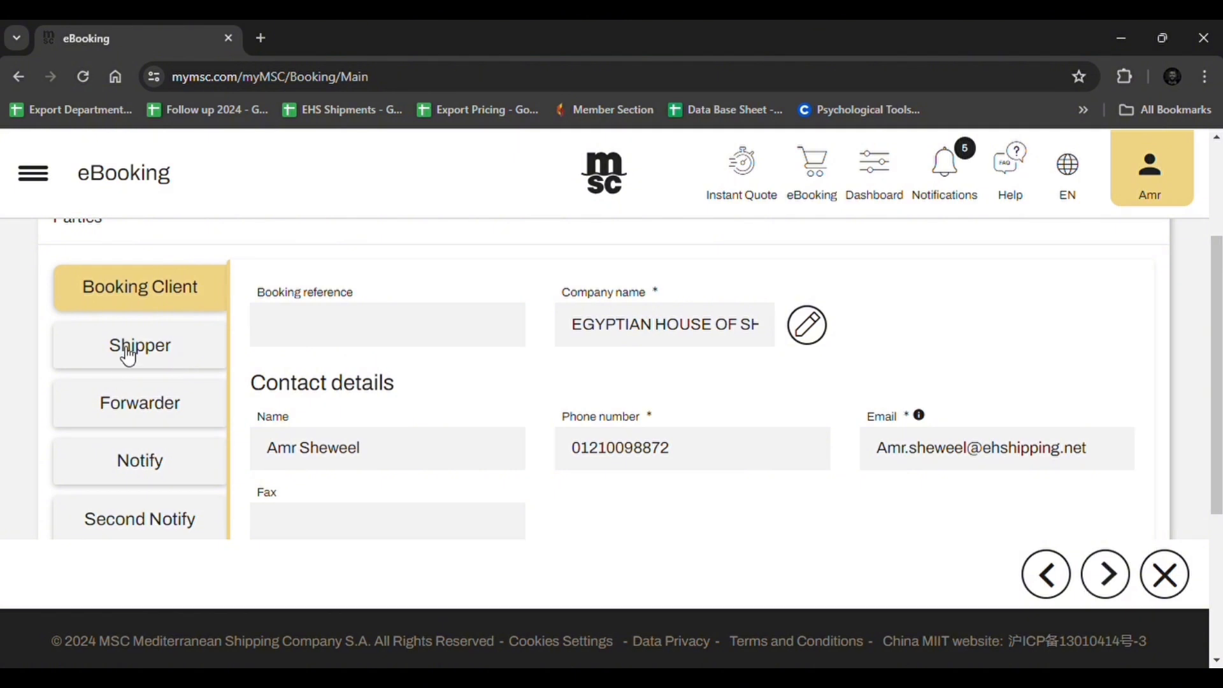
left_click(129, 357)
scroll(554, 432, "down", 3)
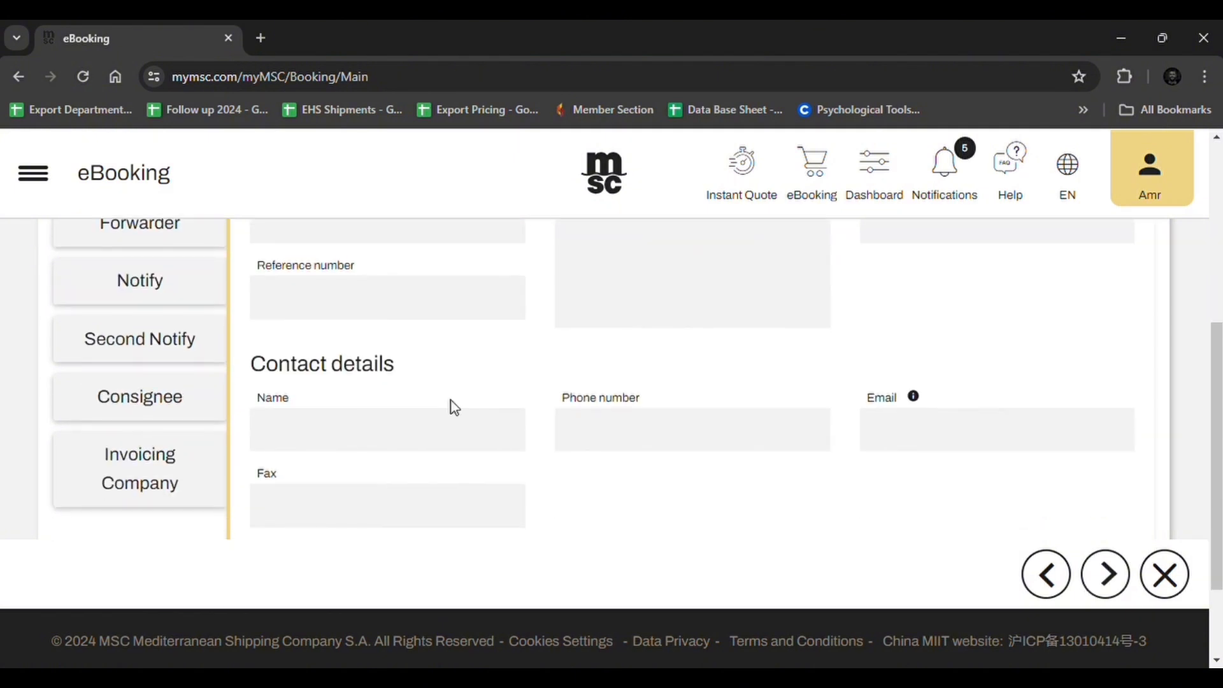
scroll(462, 375, "up", 2)
left_click(128, 335)
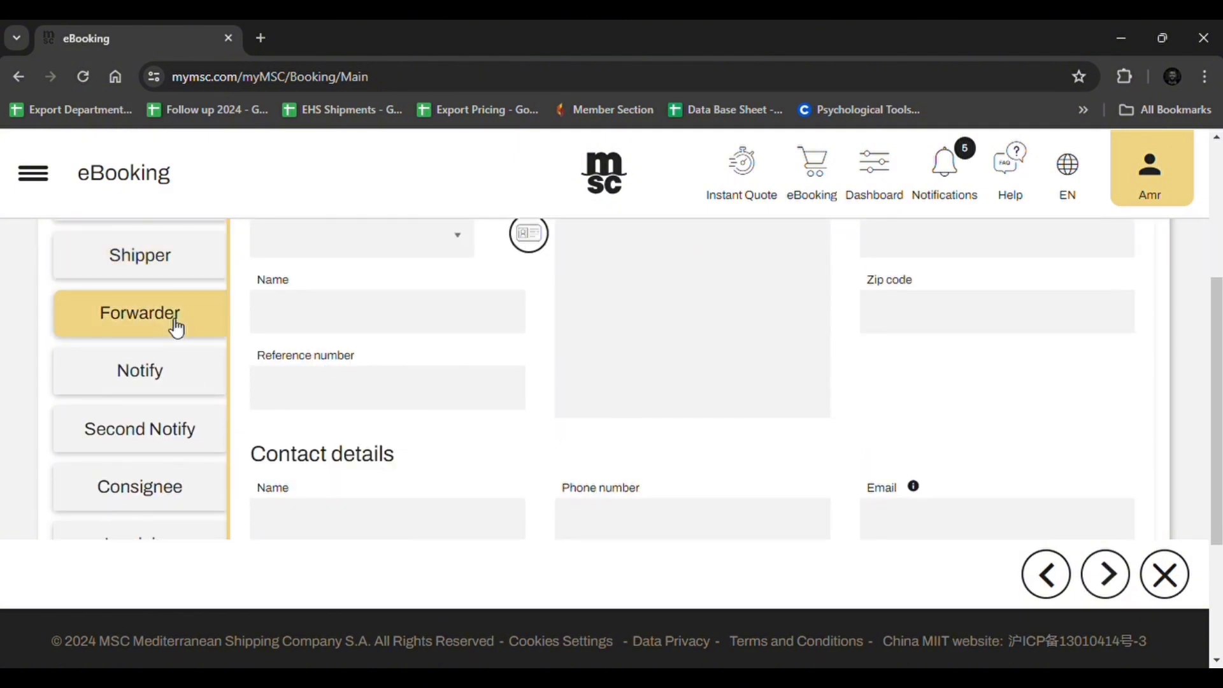
left_click(225, 381)
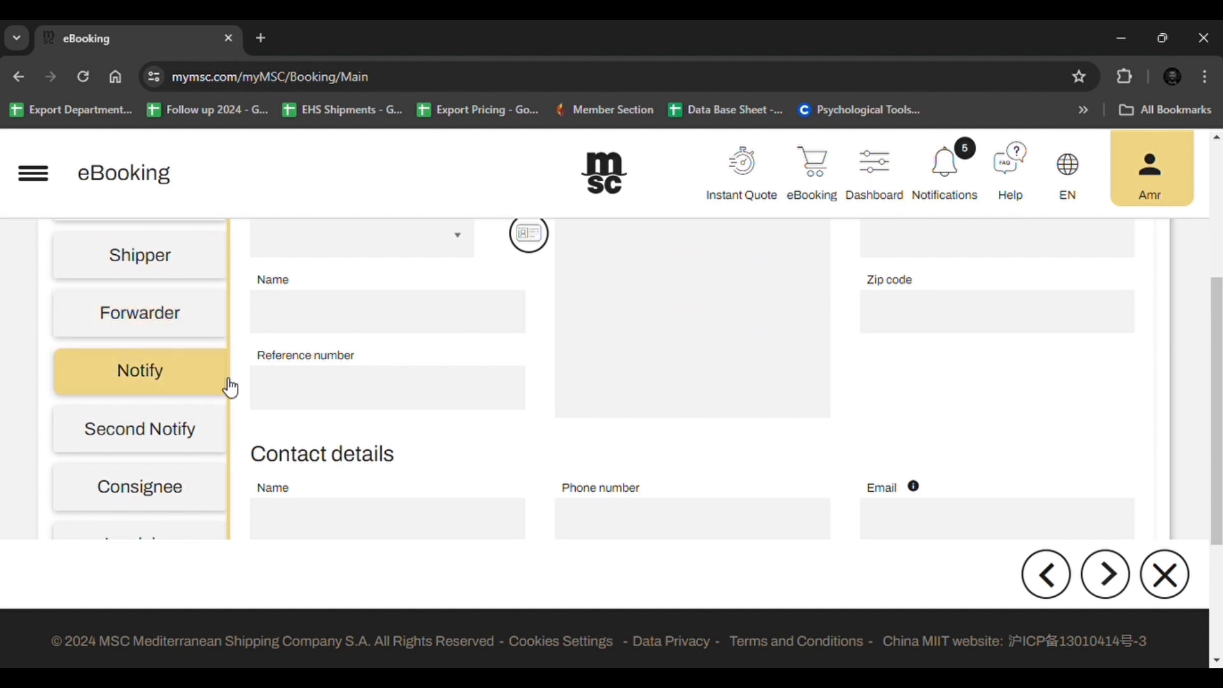
left_click(178, 479)
scroll(875, 530, "down", 5)
scroll(875, 529, "down", 2)
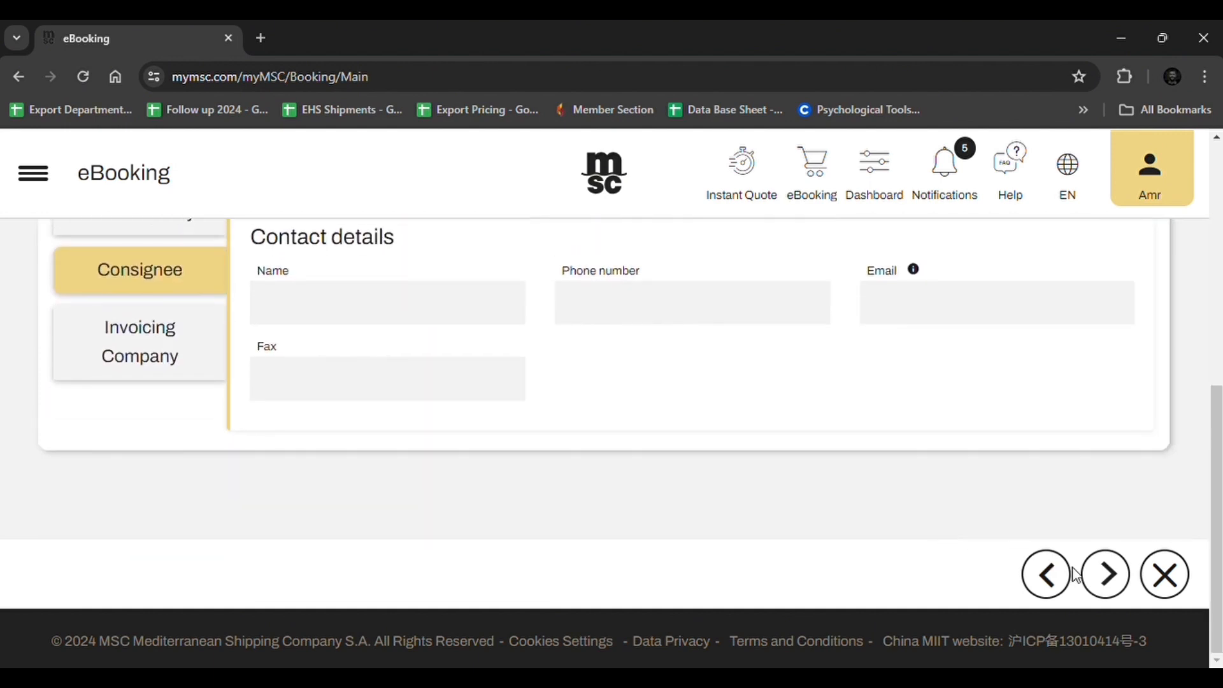
left_click(1105, 574)
Review the booking summary's shipping rates, customer comments, cargo protection options and shipment information.
scroll(65, 351, "down", 5)
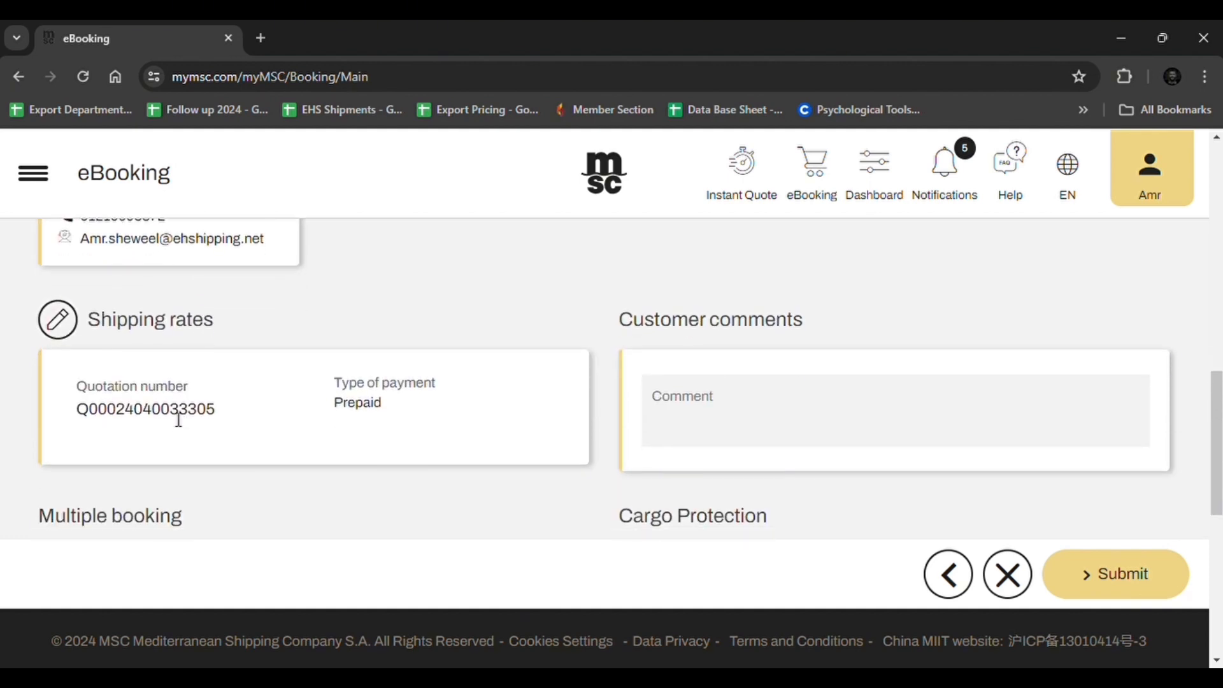
left_click(645, 399)
scroll(543, 376, "down", 3)
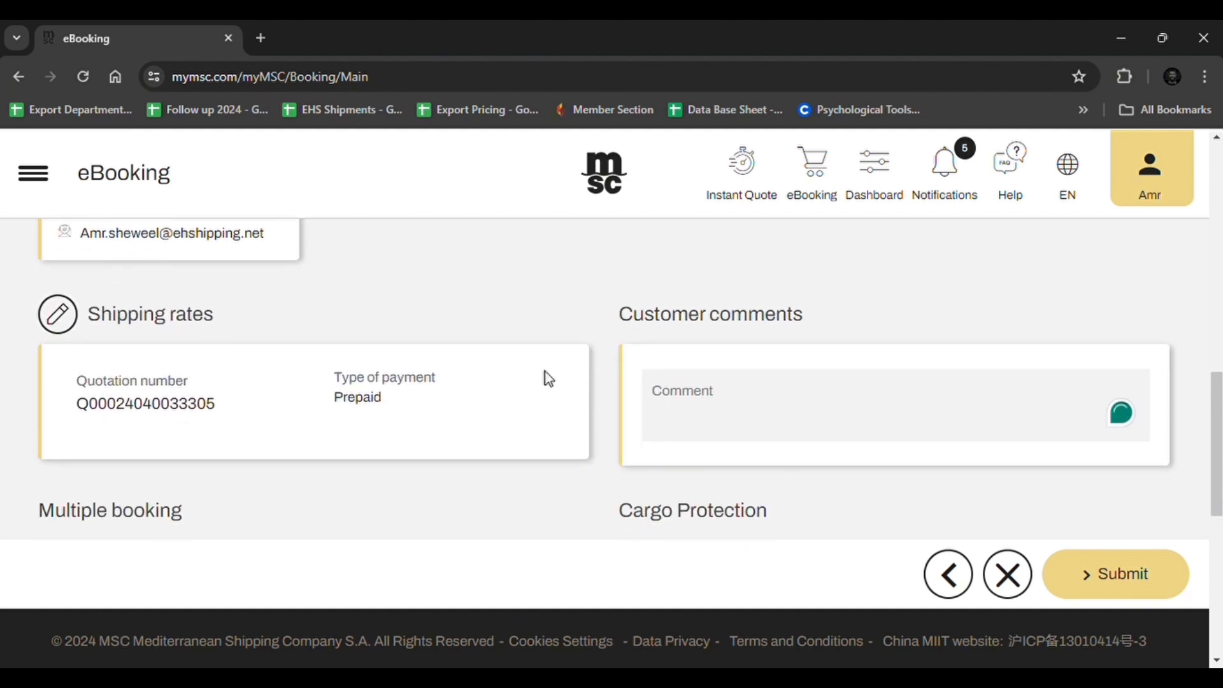
scroll(382, 325, "down", 4)
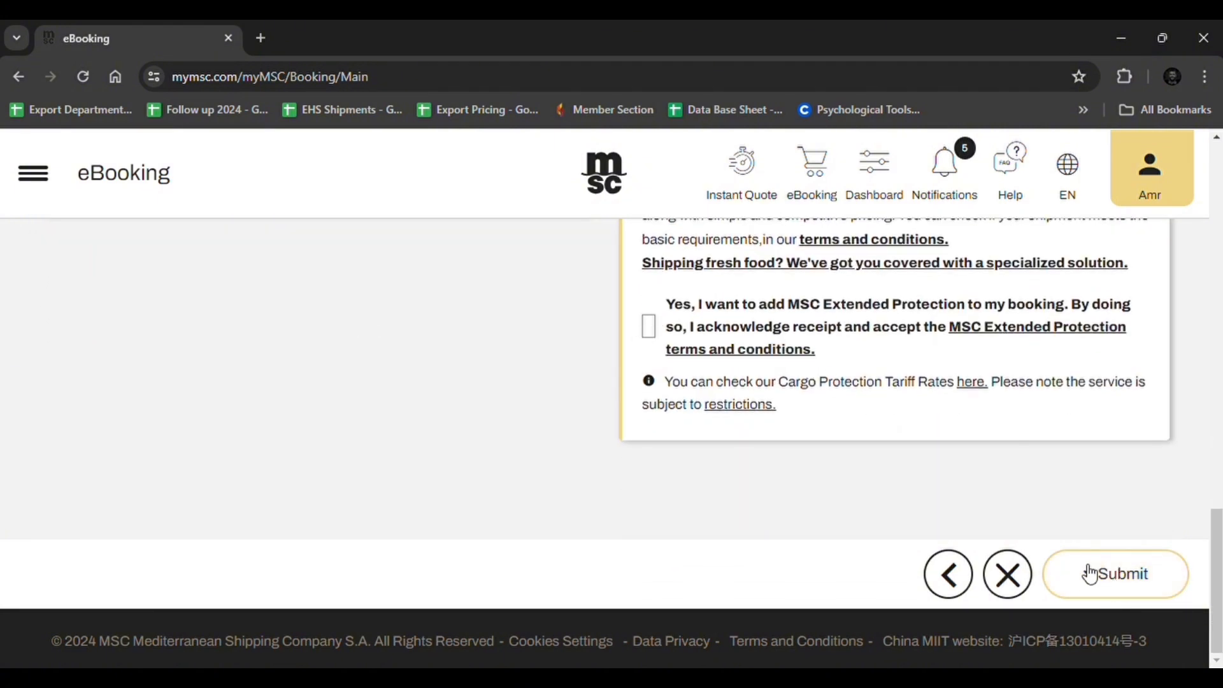
left_click(1150, 583)
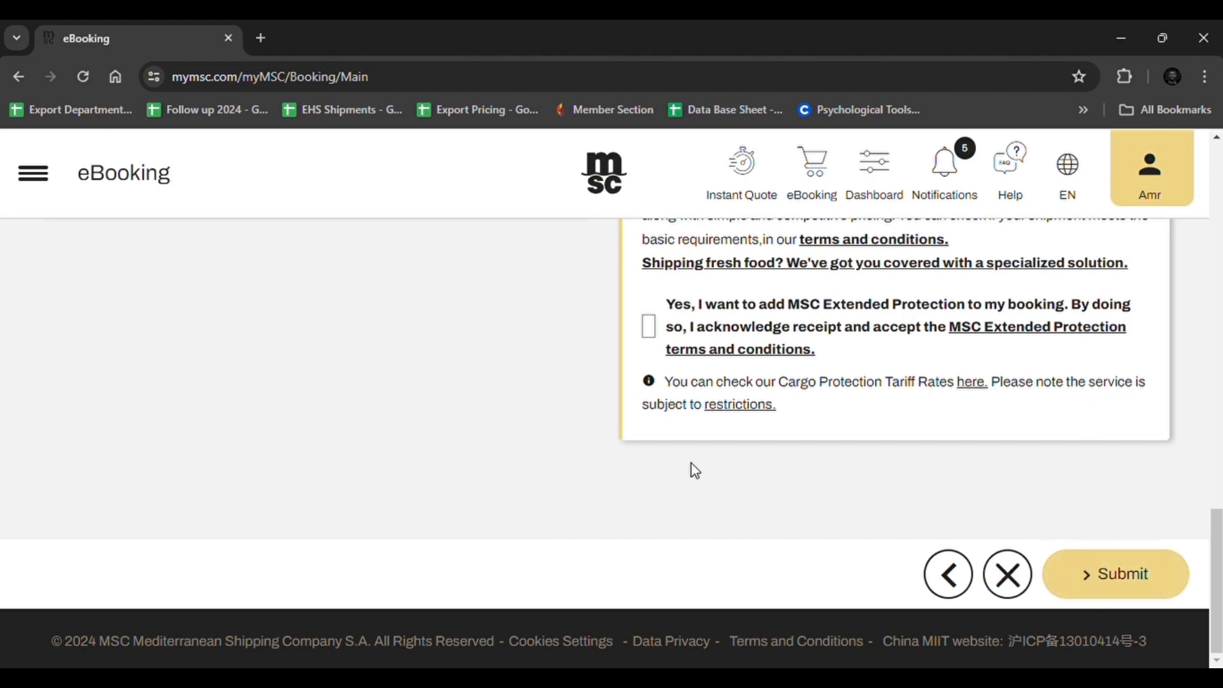
scroll(338, 354, "up", 5)
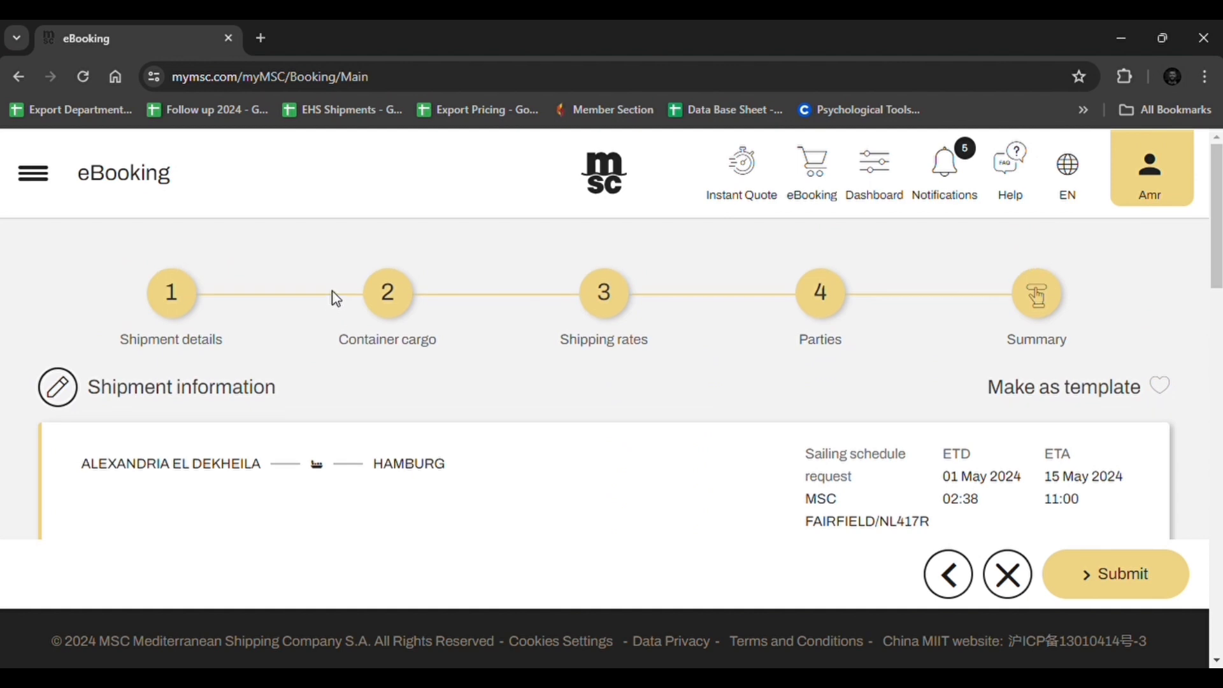